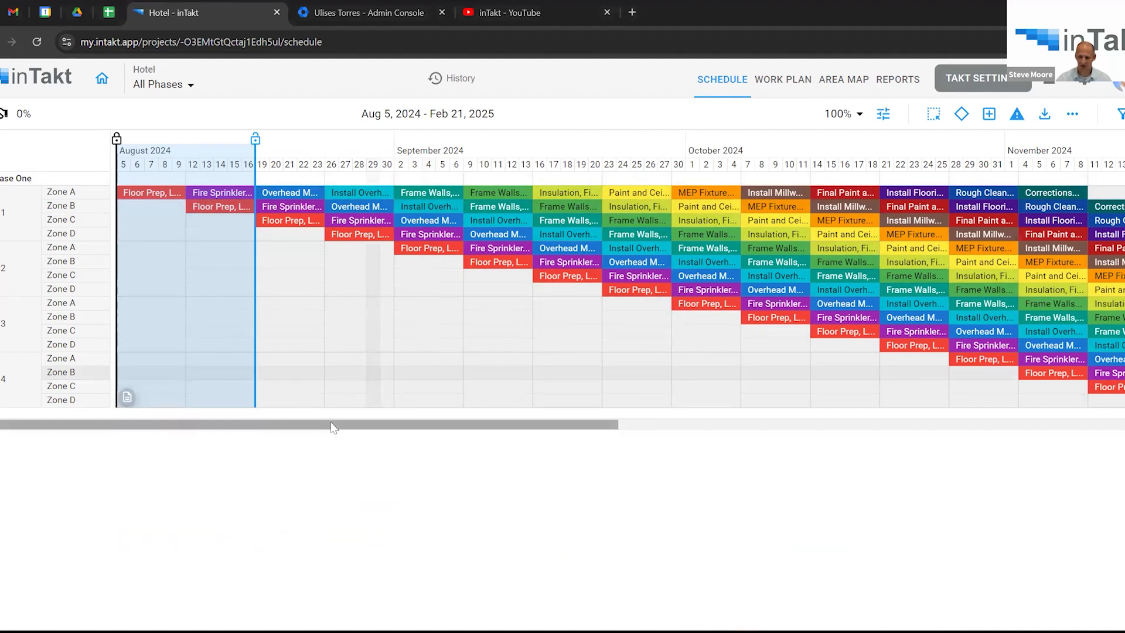
# Step: Look over the Hotel schedule from start to end and check its areas, tasks and dates in the takt settings
pyautogui.hscroll(5, 410, 434)
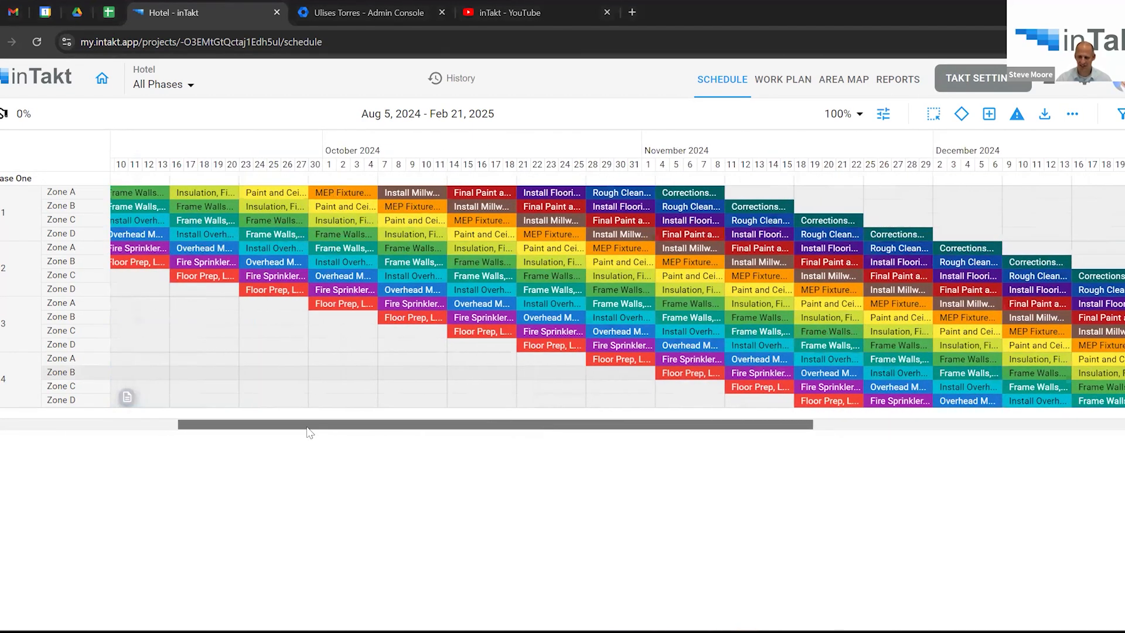
pyautogui.hscroll(-5, 428, 432)
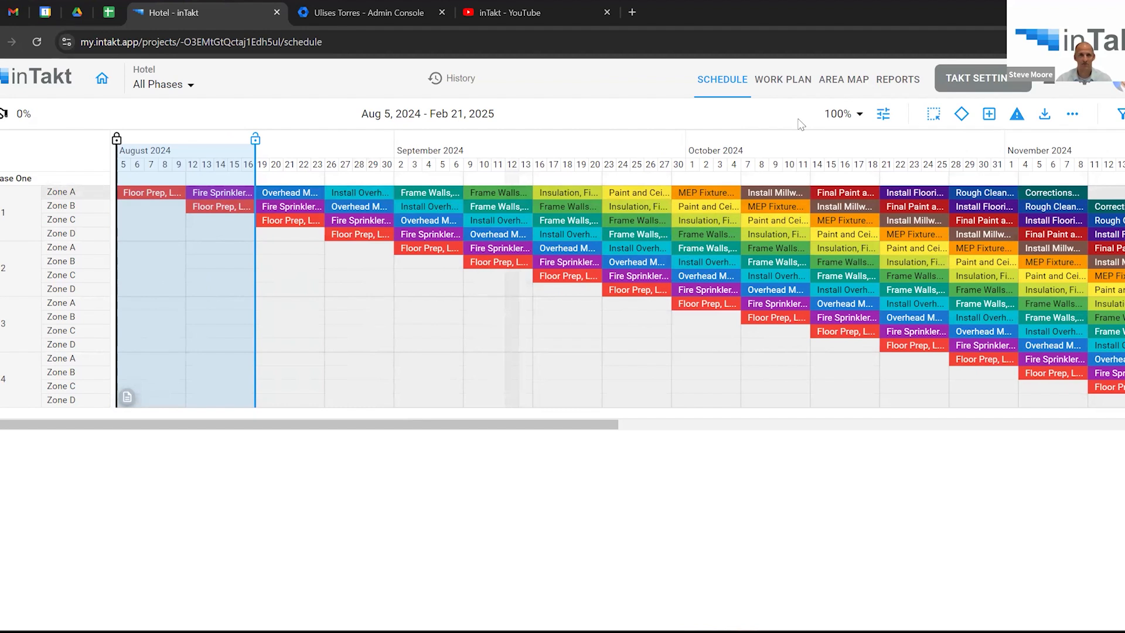
pyautogui.click(979, 82)
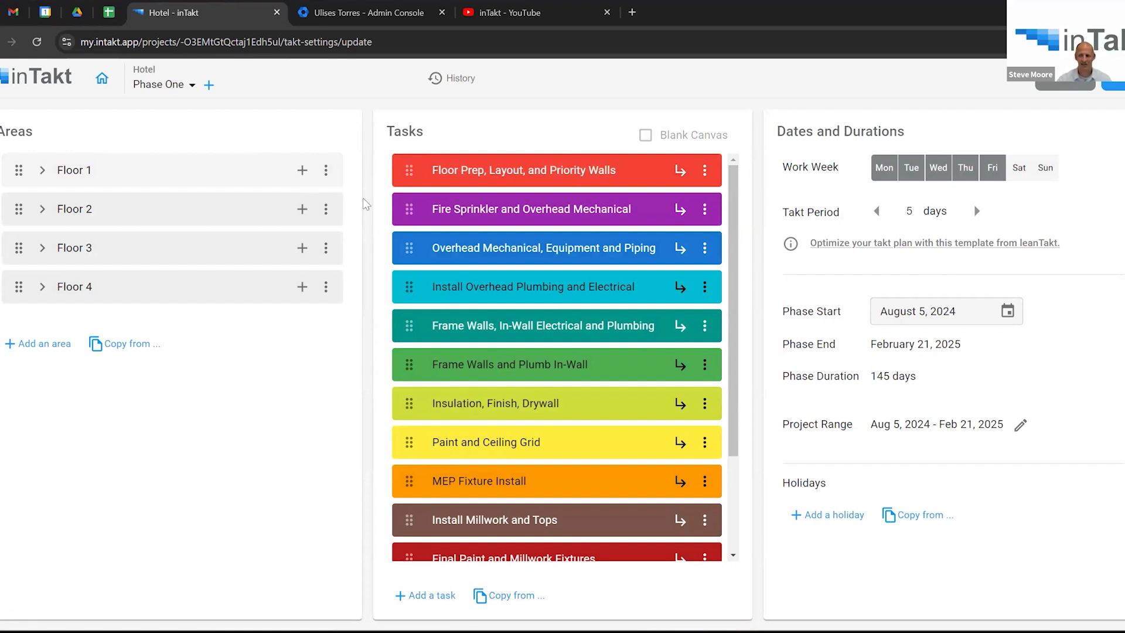
pyautogui.click(1036, 87)
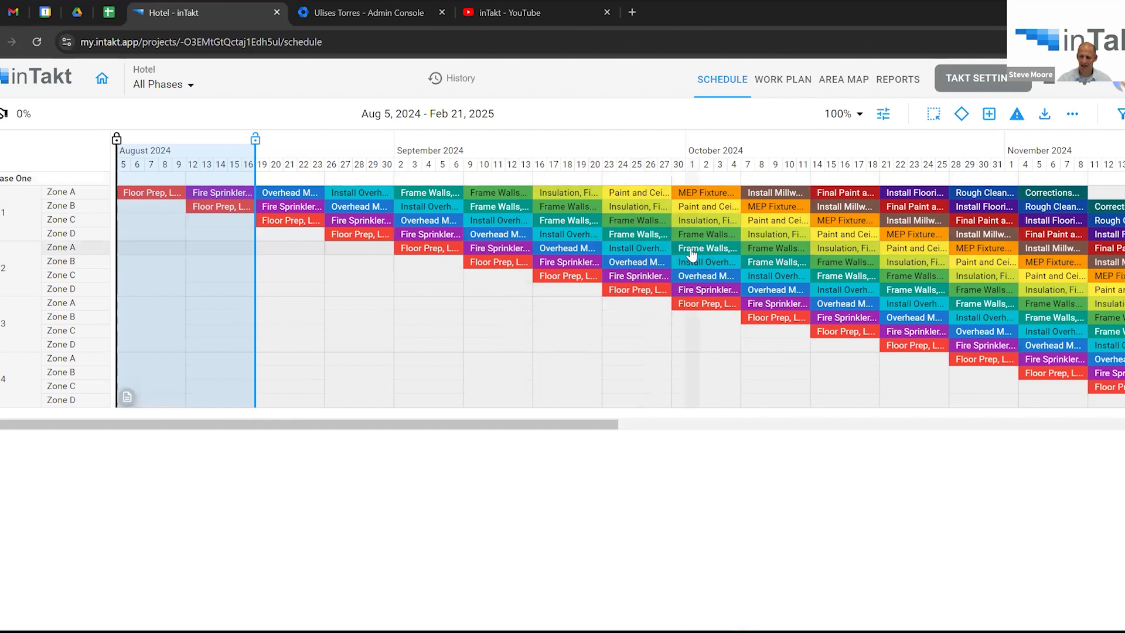
# Step: Set the task period of Frame Walls, In-Wall Electrical and Plumbing in Floor 2 Zone A to 7 days and save it
pyautogui.click(691, 252)
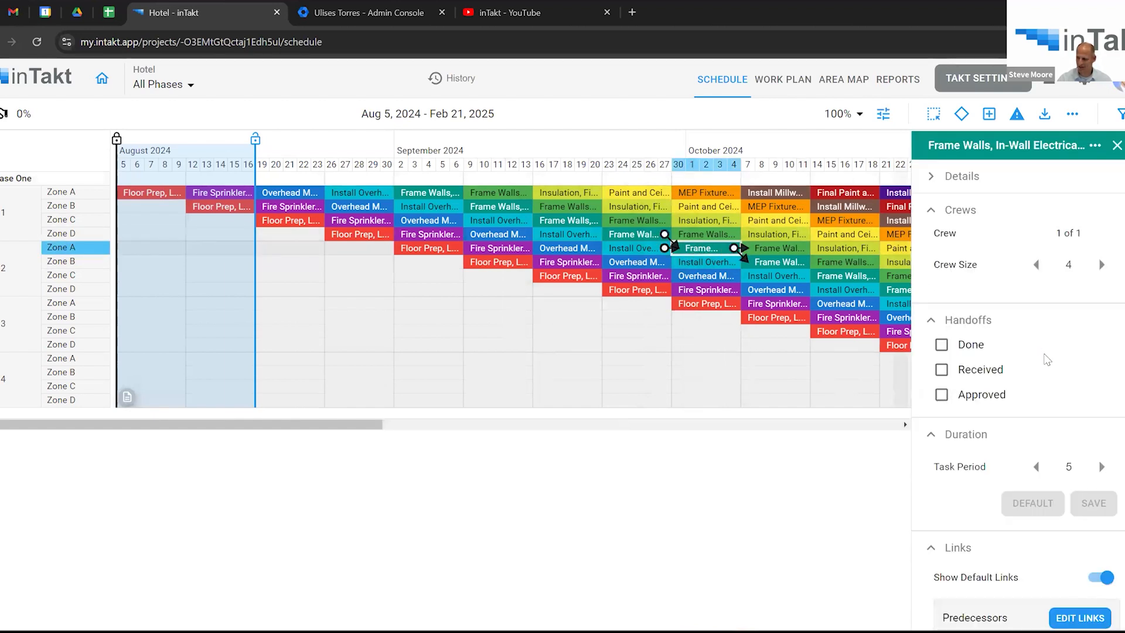
pyautogui.click(1101, 467)
pyautogui.click(1101, 467)
pyautogui.click(1093, 502)
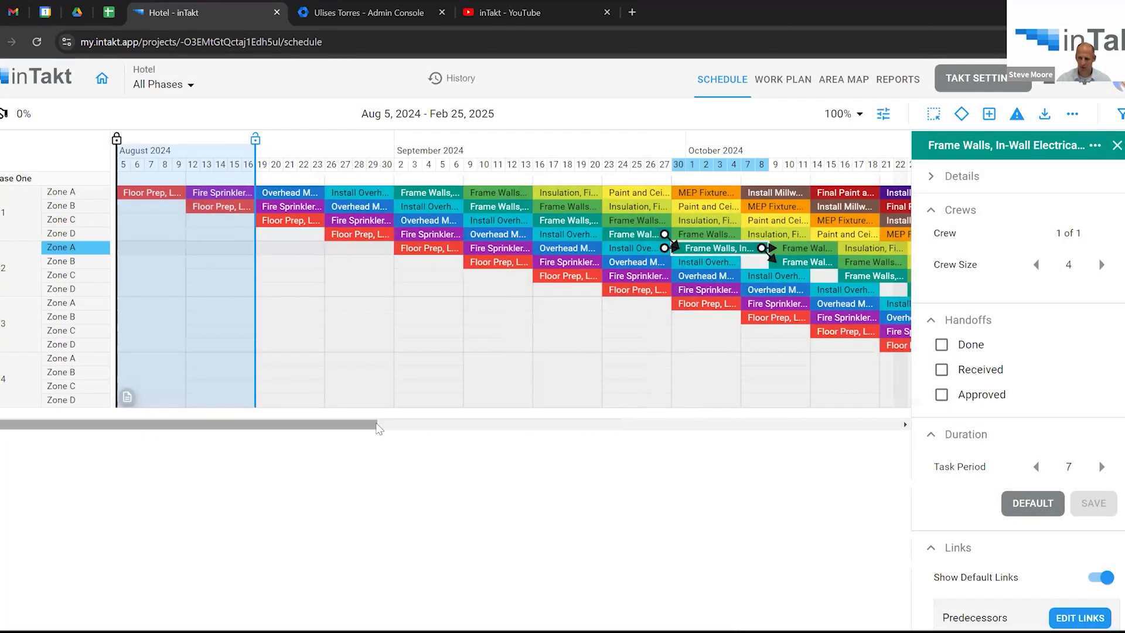
pyautogui.moveTo(379, 432); pyautogui.dragTo(483, 438)
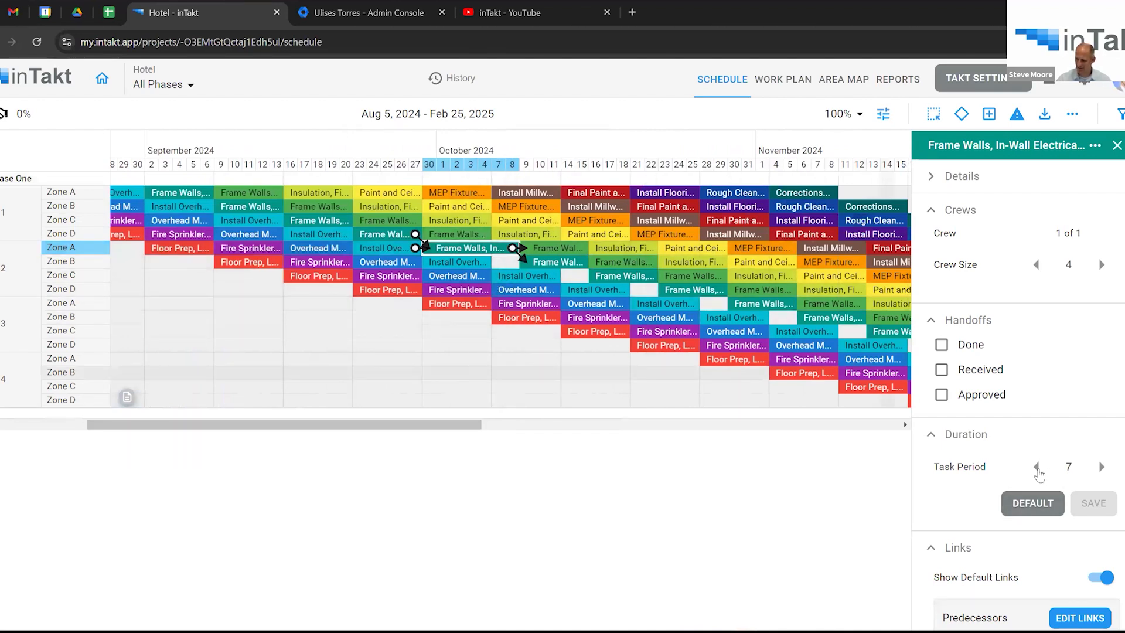
# Step: Return the Floor 2 Zone A Frame Walls, In-Wall Electrical and Plumbing task to a 5-day period and save it
pyautogui.click(1036, 466)
pyautogui.click(1036, 467)
pyautogui.click(1093, 502)
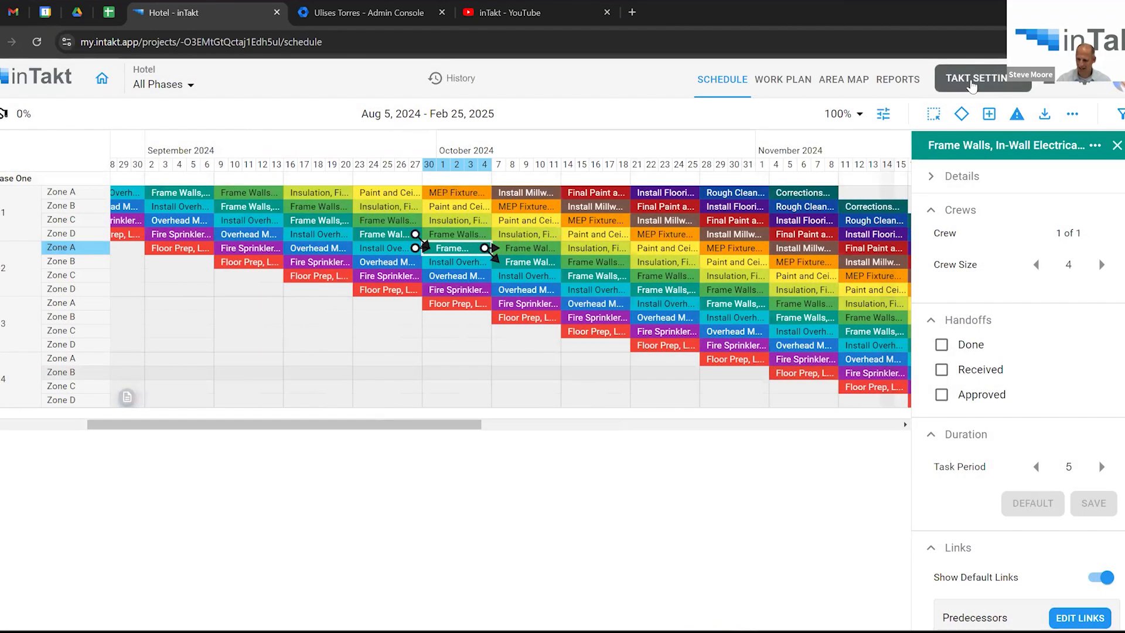
# Step: In the takt settings, set the Frame Walls, In-Wall Electrical and Plumbing task period to 7 days and apply it to the schedule
pyautogui.click(972, 86)
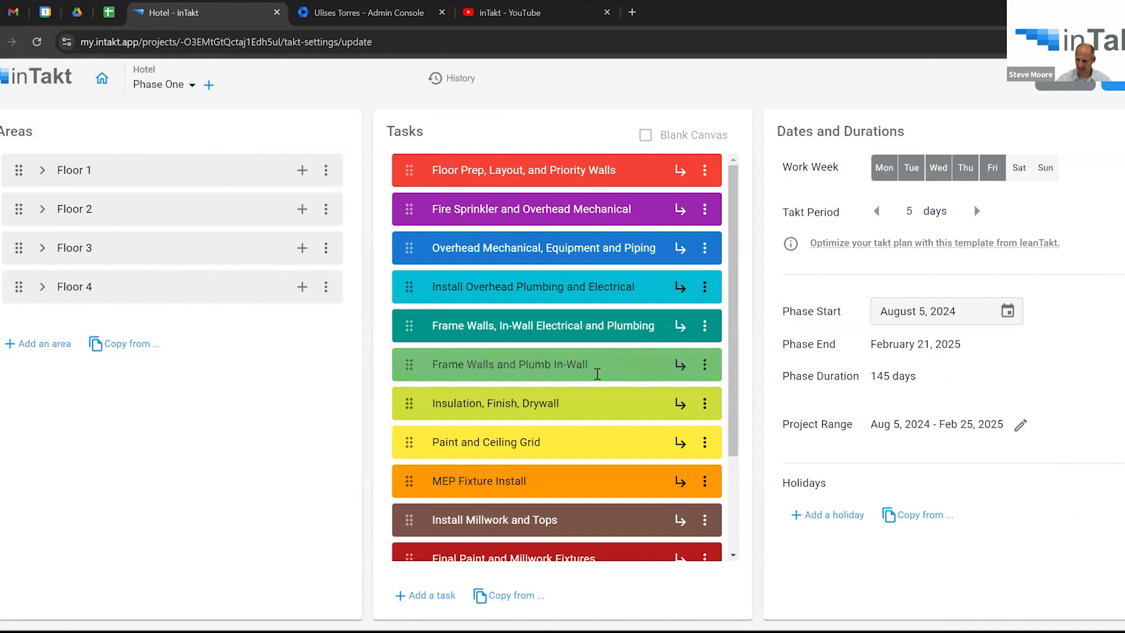
pyautogui.click(593, 326)
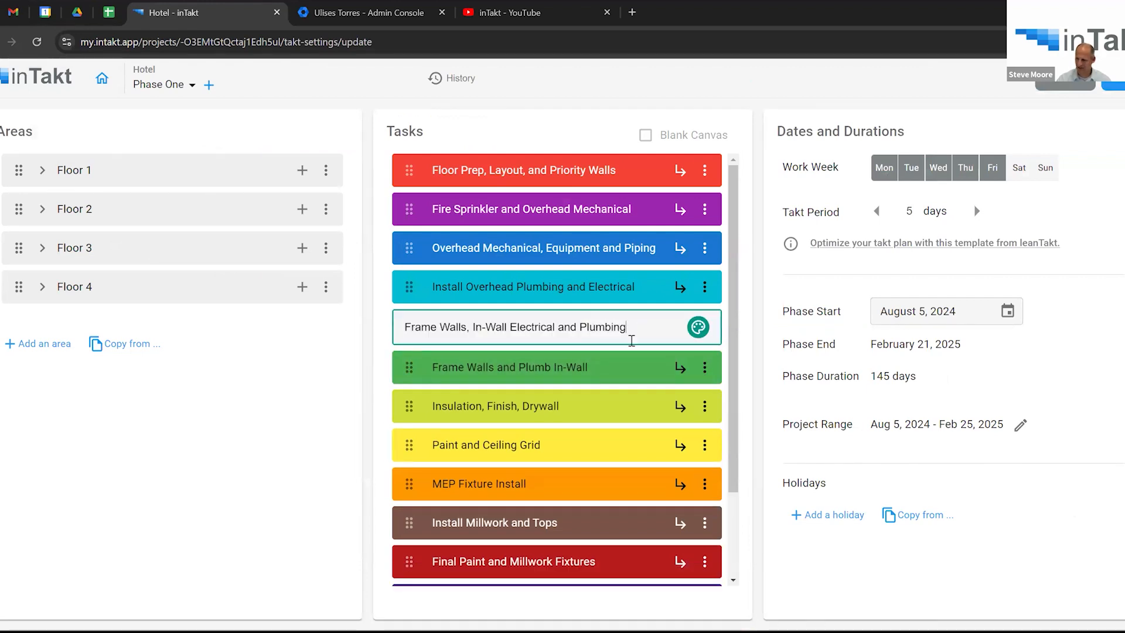
pyautogui.click(615, 368)
pyautogui.click(706, 325)
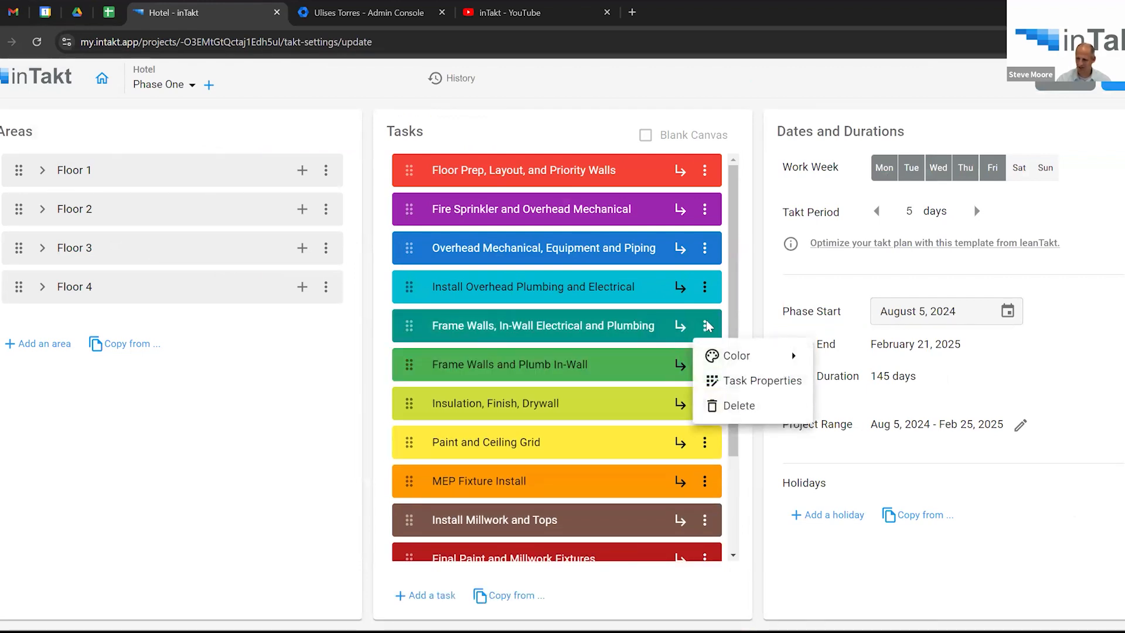
pyautogui.click(772, 382)
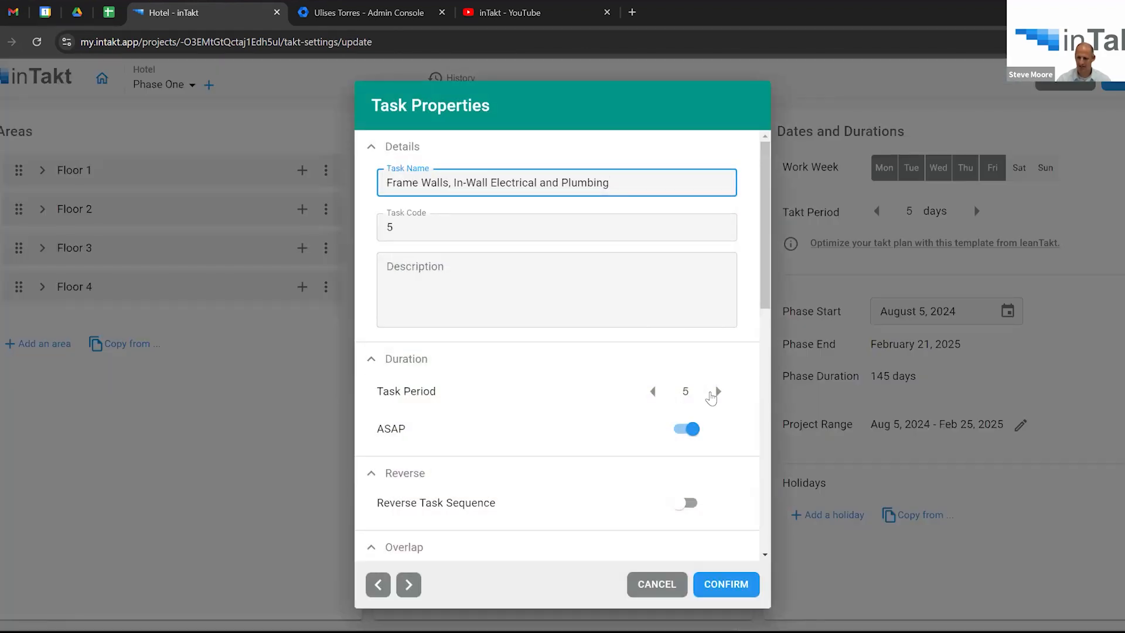
pyautogui.click(716, 391)
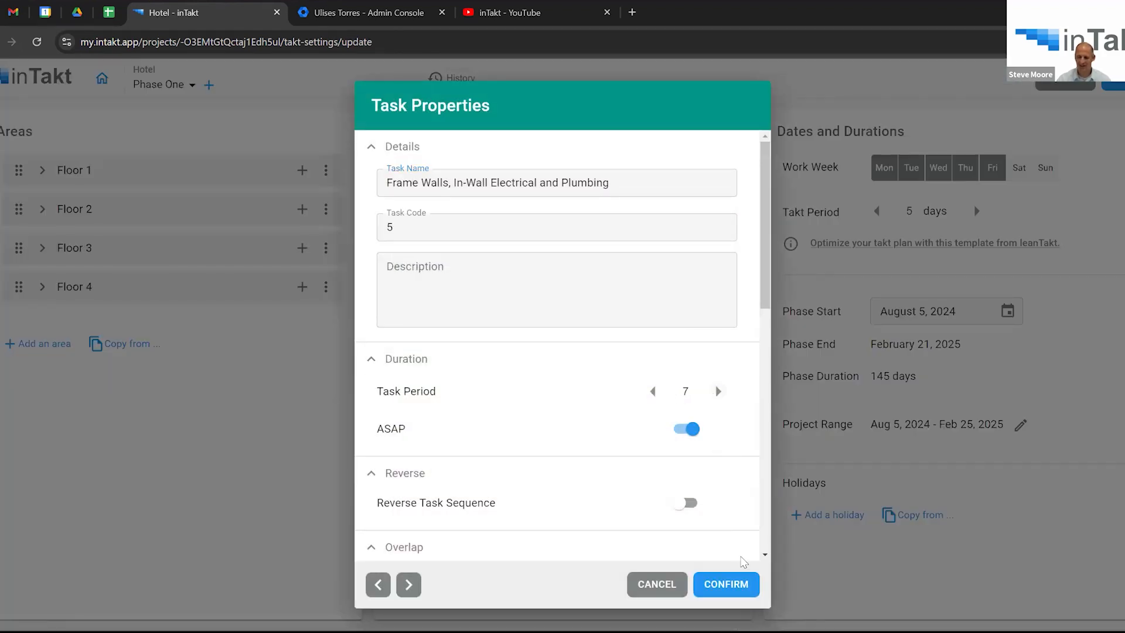
pyautogui.click(725, 584)
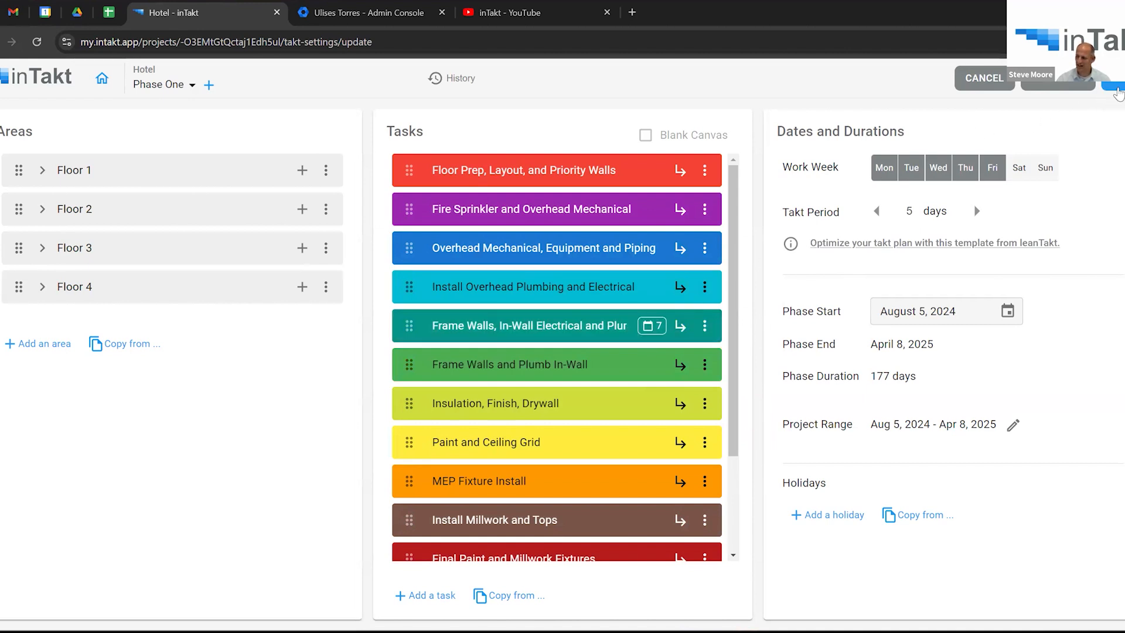
pyautogui.click(1116, 88)
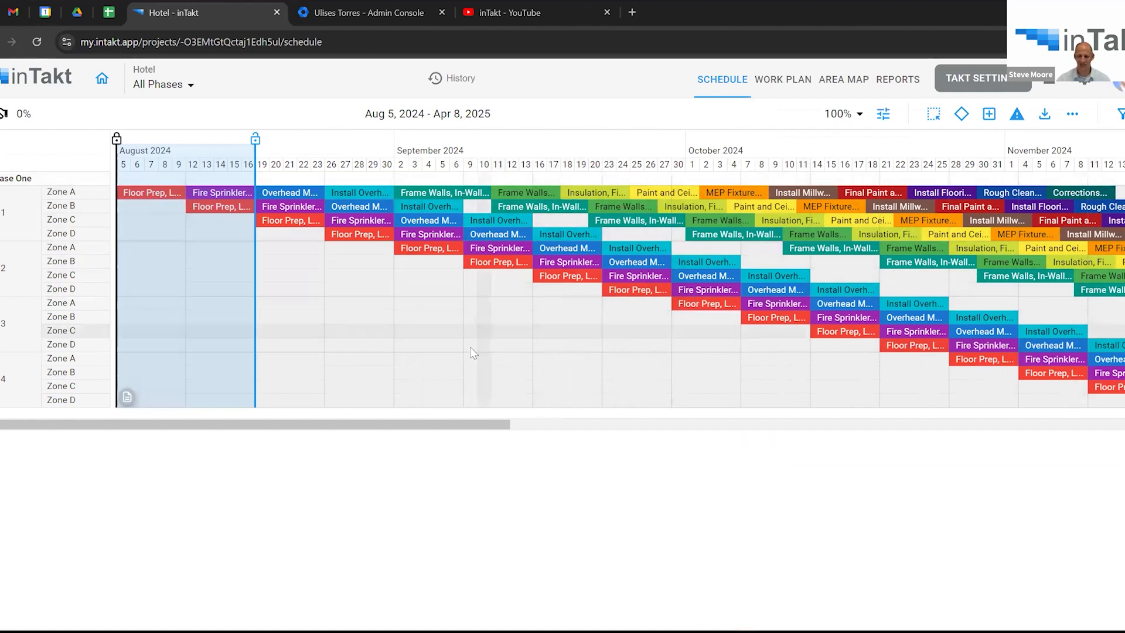
pyautogui.moveTo(458, 426); pyautogui.dragTo(522, 432)
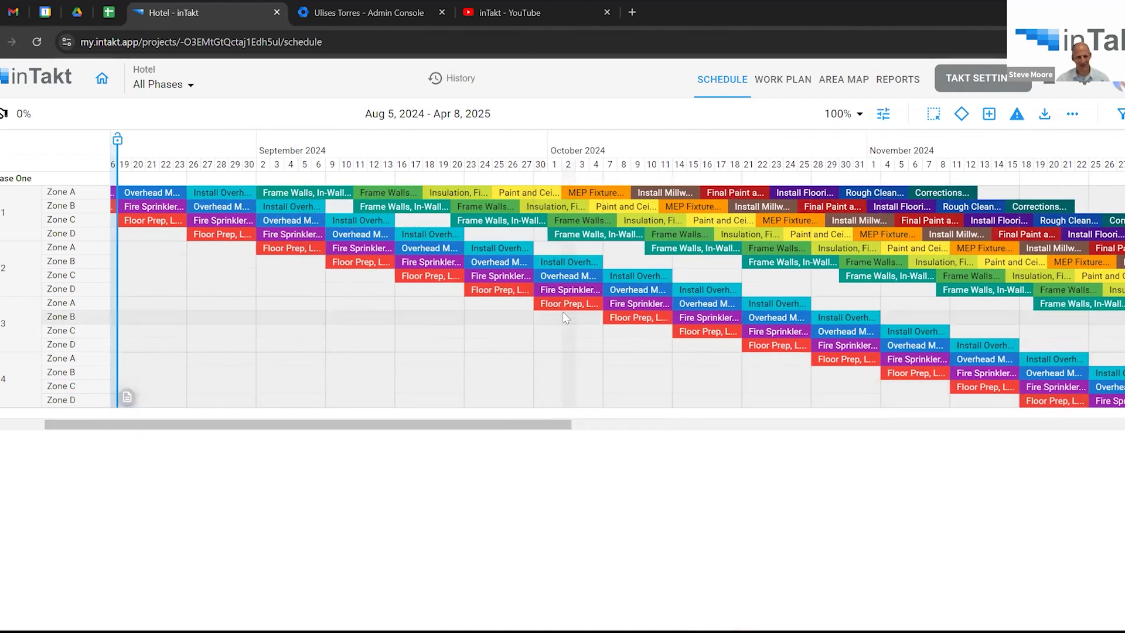
# Step: Reset the Frame Walls, In-Wall Electrical and Plumbing task period to 5 days in the takt settings
pyautogui.click(977, 88)
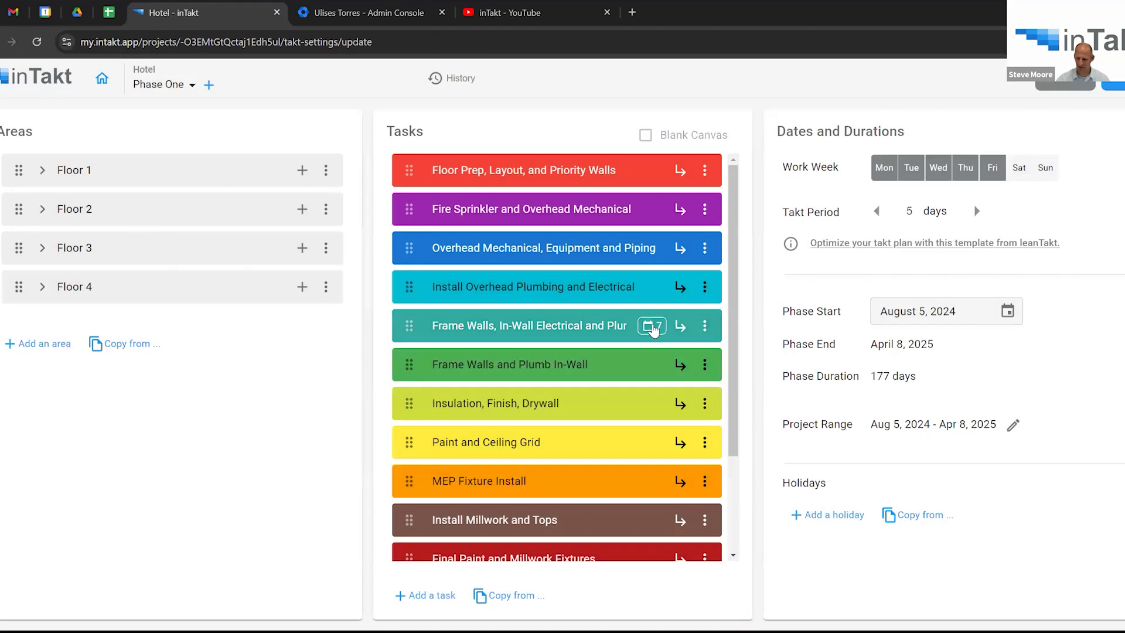
pyautogui.click(654, 330)
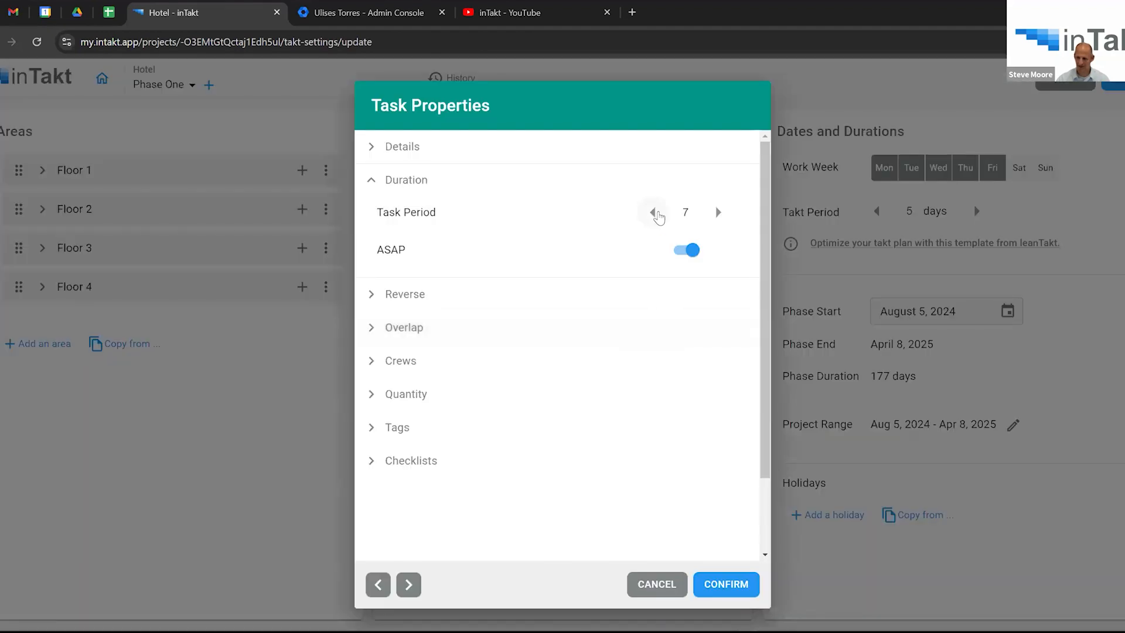
pyautogui.click(653, 213)
pyautogui.click(723, 586)
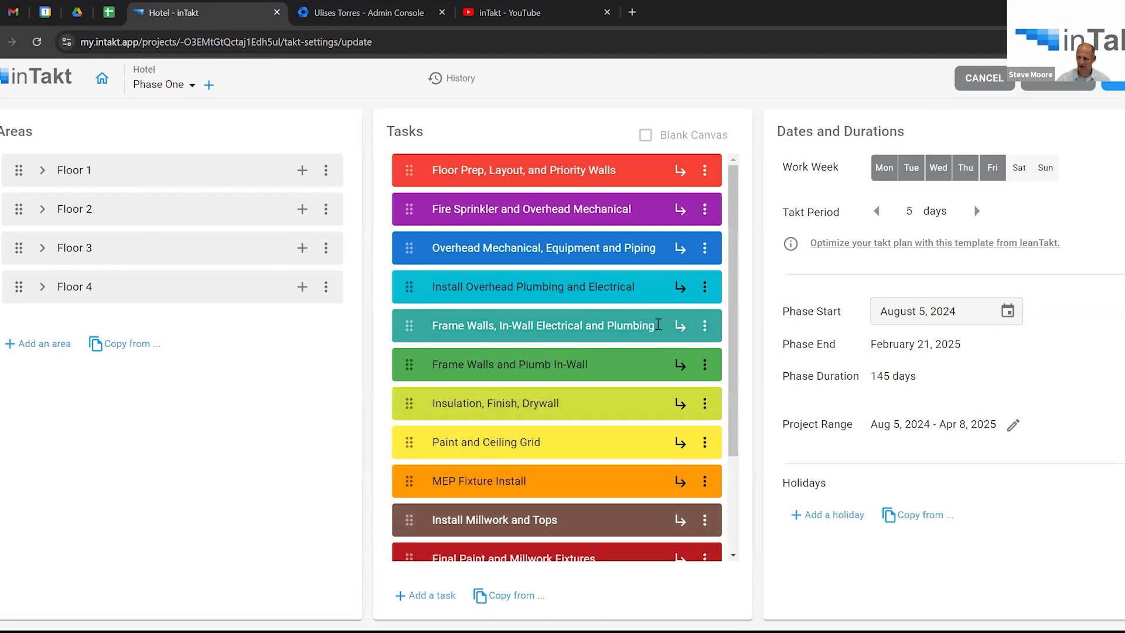
# Step: Check the duration properties of the Overhead Mechanical, Equipment and Piping task without changing them
pyautogui.click(704, 247)
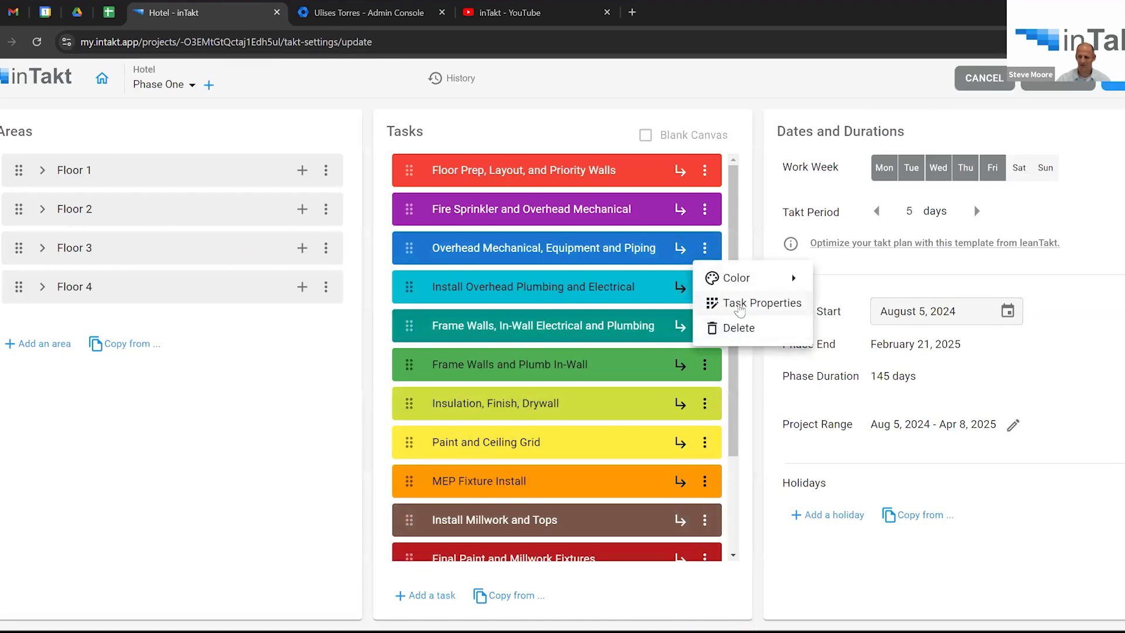
pyautogui.click(740, 305)
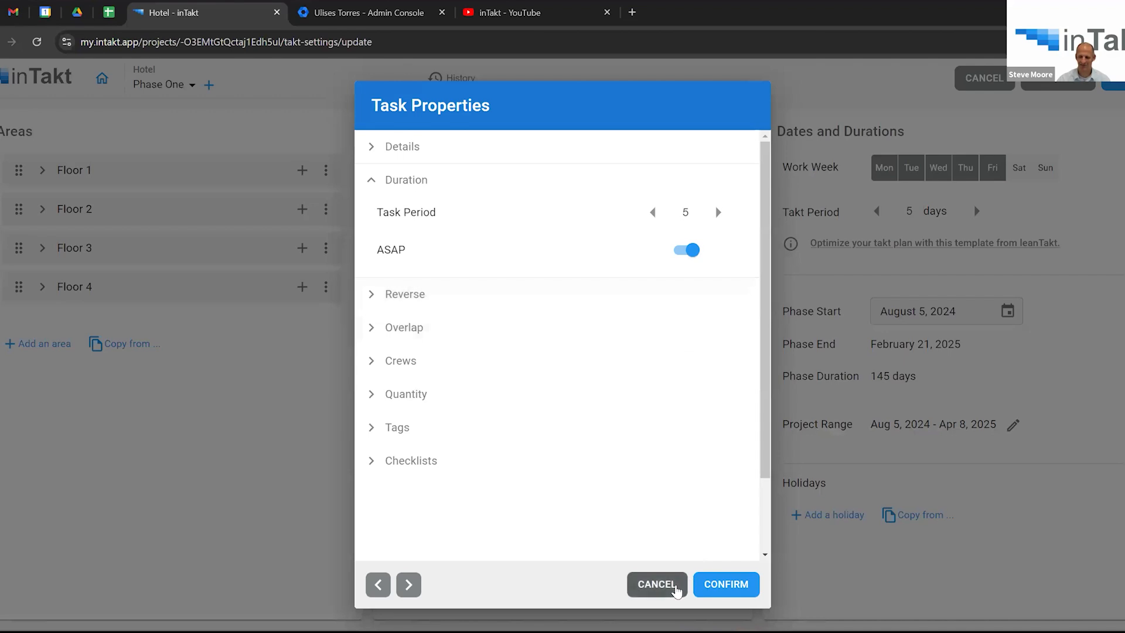
pyautogui.click(673, 585)
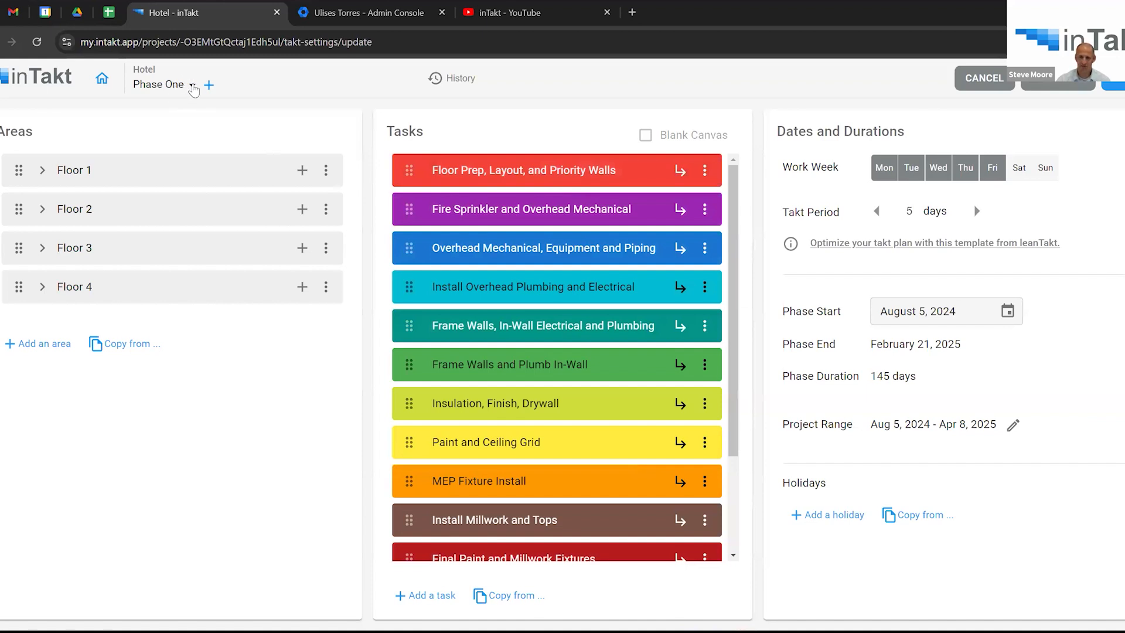
# Step: Rename the phase Phase One as Interiors
pyautogui.click(192, 86)
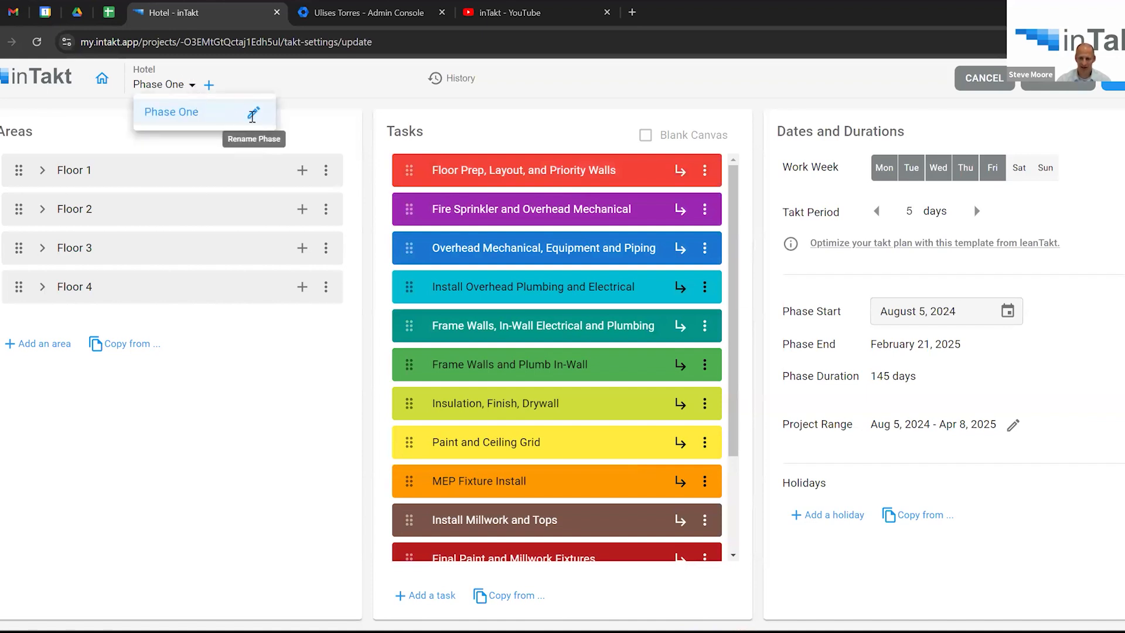
pyautogui.click(252, 112)
pyautogui.press('BackSpace')
pyautogui.press('BackSpace')
pyautogui.press('BackSpace')
pyautogui.press('BackSpace')
pyautogui.press('BackSpace')
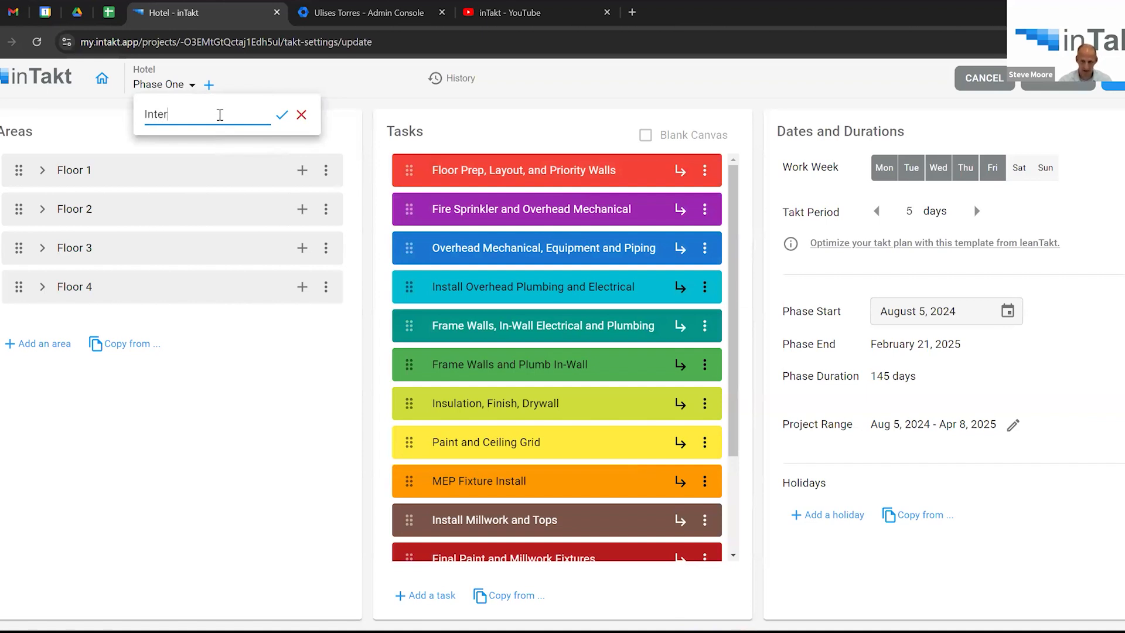
pyautogui.press('Return')
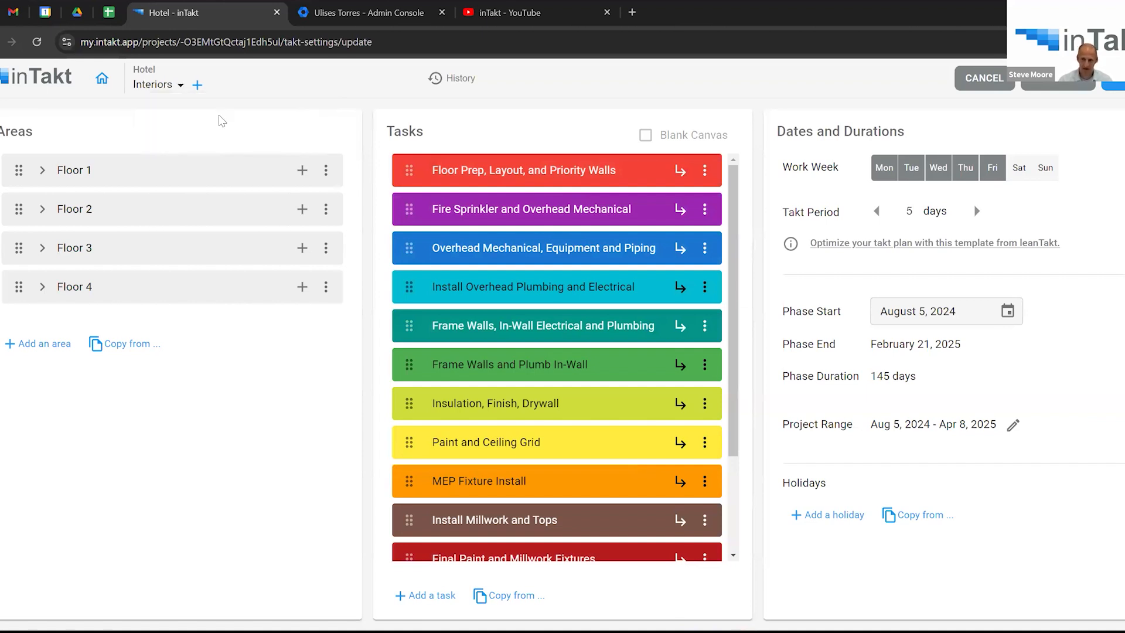
# Step: Add a new phase named Structural to the Hotel project
pyautogui.click(197, 85)
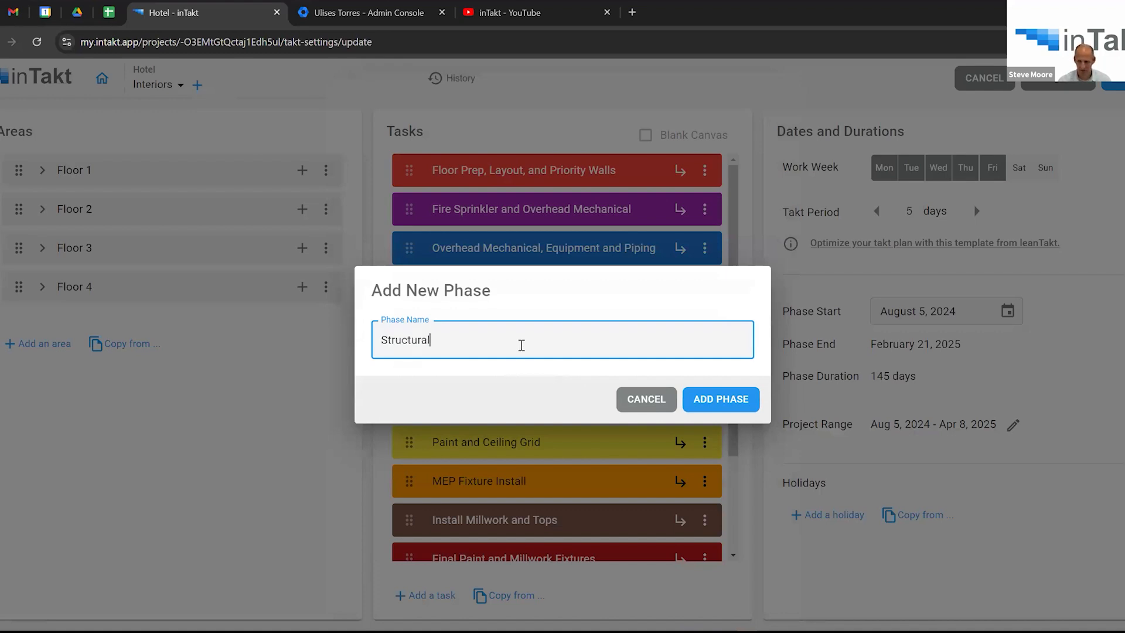
pyautogui.write('Structural')
pyautogui.press('Return')
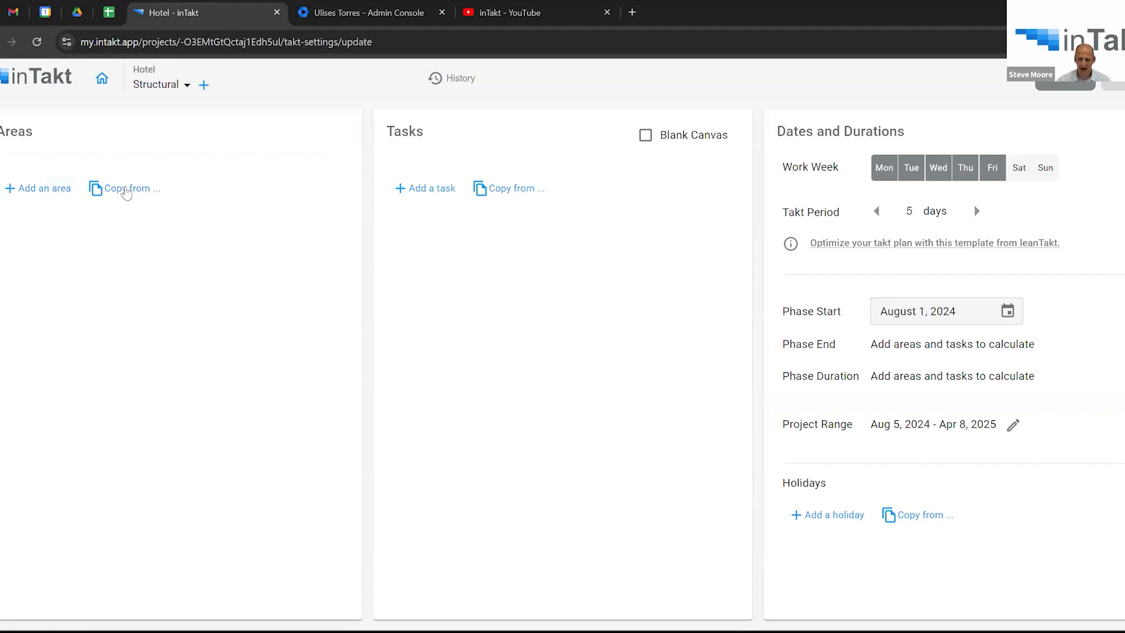
# Step: Copy the areas of this project's Interiors phase into the Structural phase and expand the zones of Floors 1 and 2
pyautogui.click(125, 188)
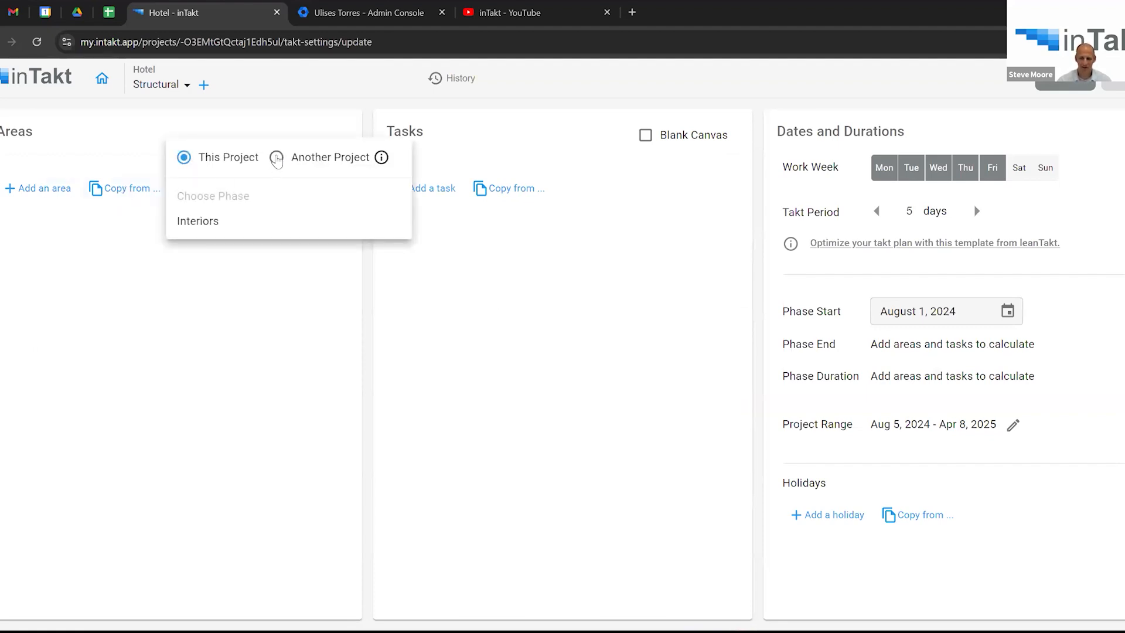
pyautogui.click(222, 222)
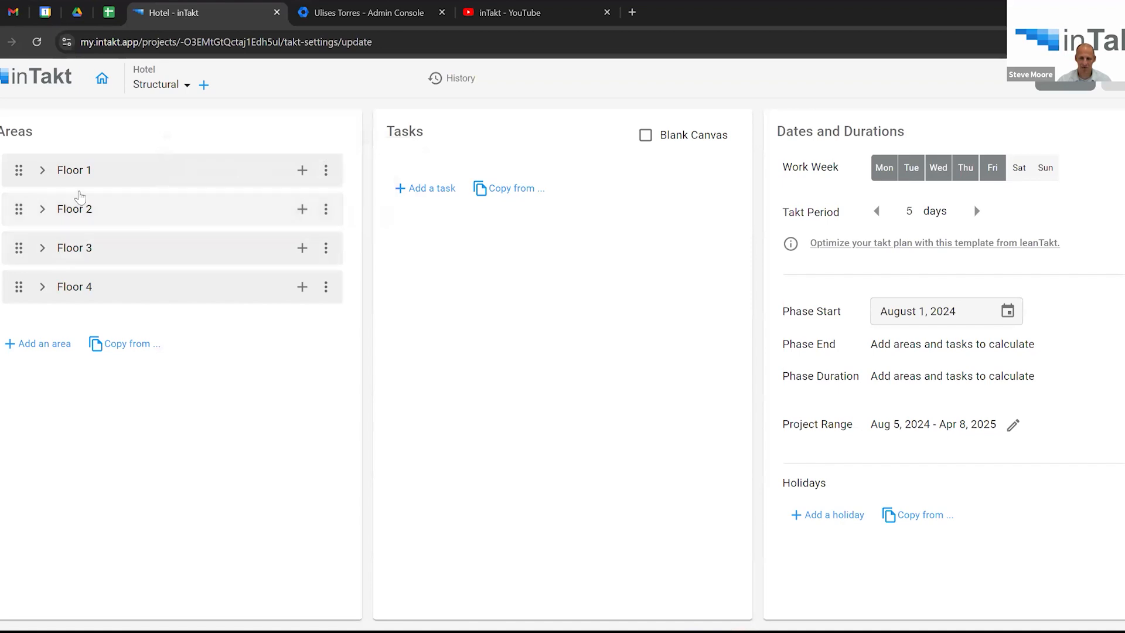
pyautogui.click(44, 173)
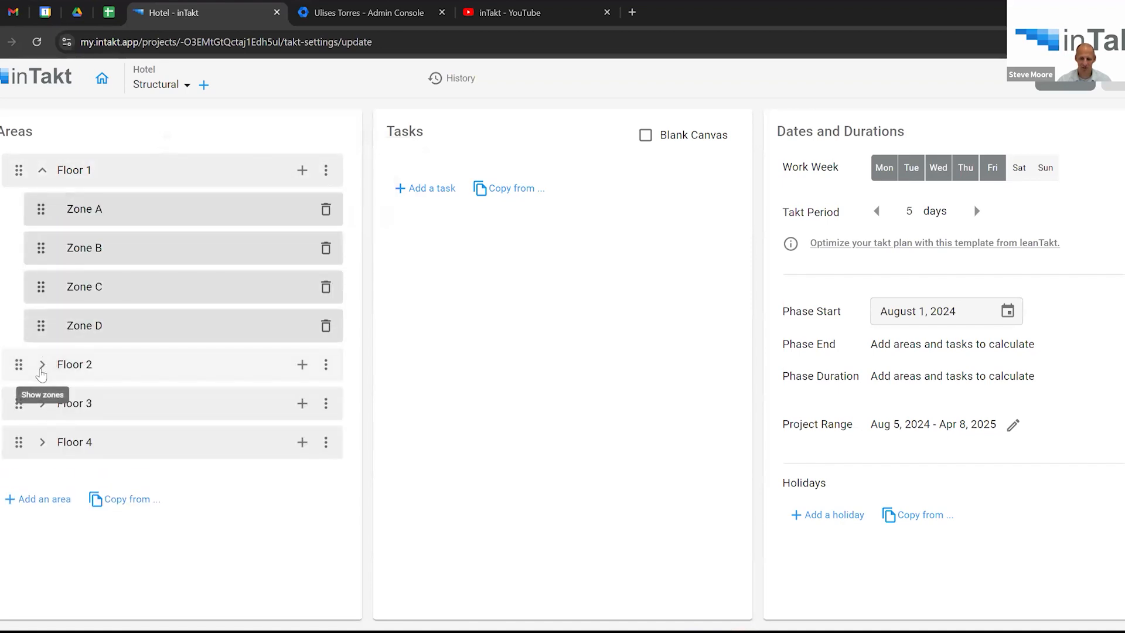
pyautogui.click(42, 365)
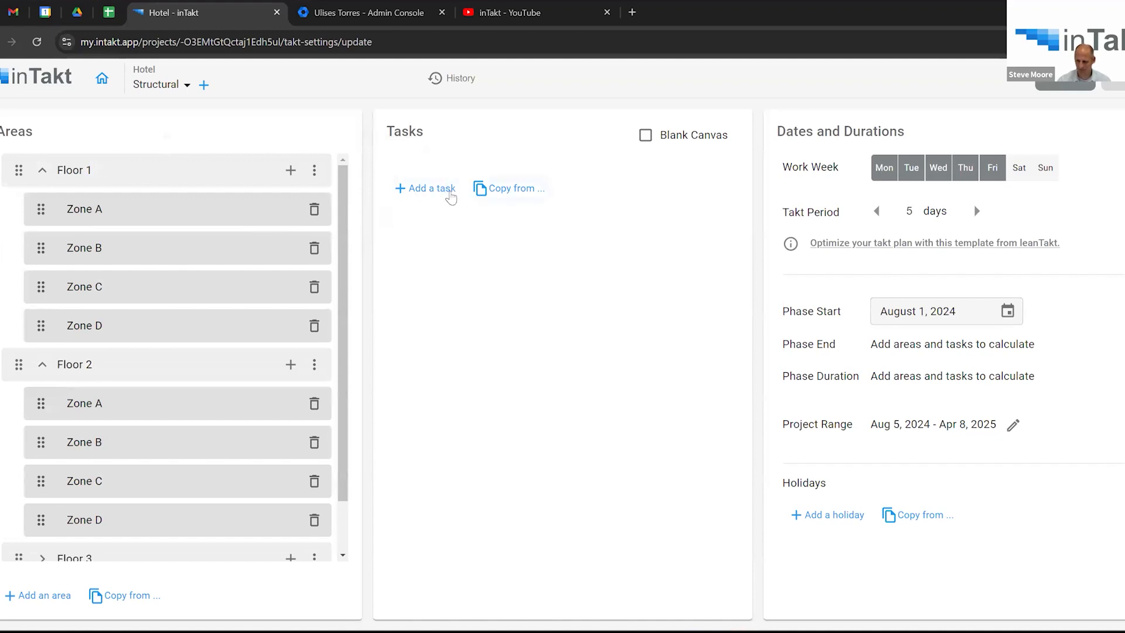
# Step: Copy the tasks of Phase 2 in the Multi-Phase project into the Structural phase
pyautogui.click(505, 191)
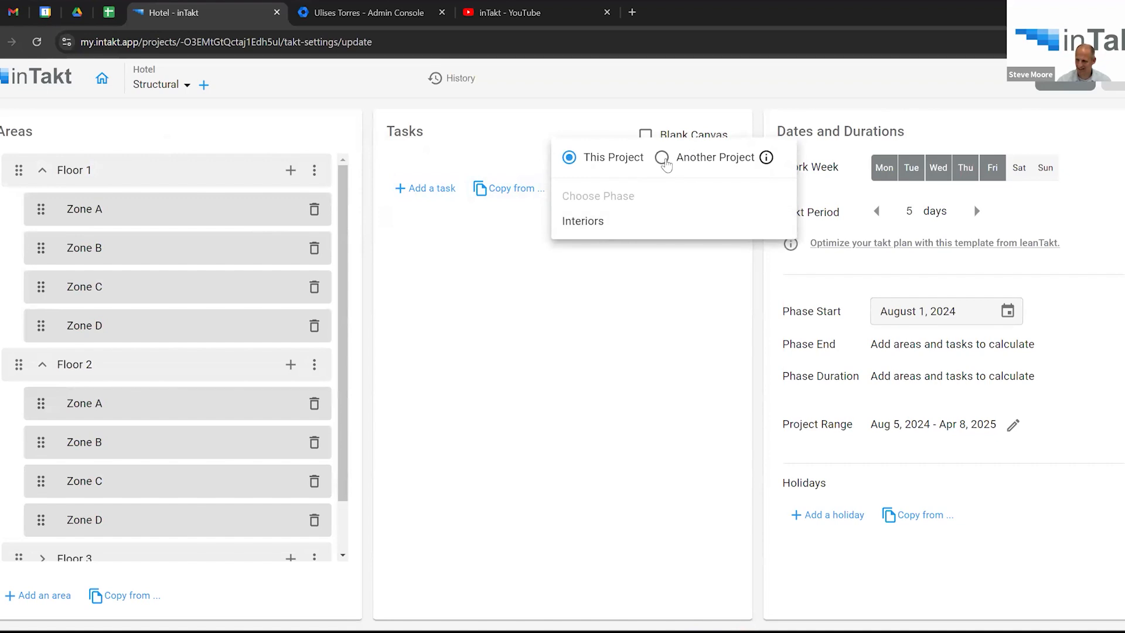
pyautogui.click(662, 161)
pyautogui.click(656, 183)
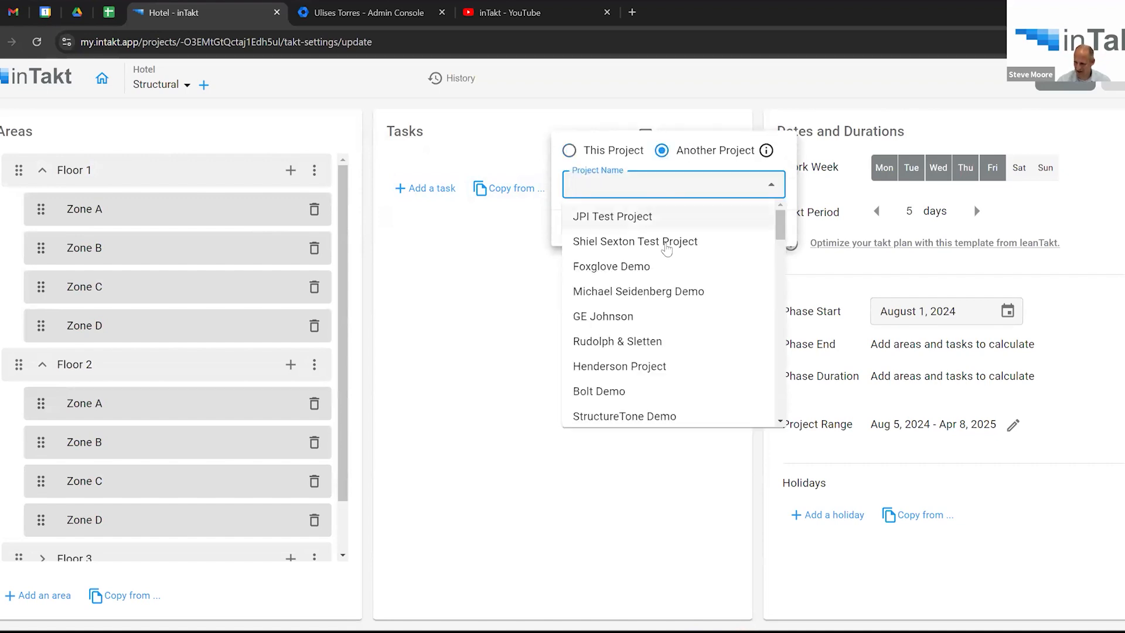
pyautogui.scroll(-4, 662, 328)
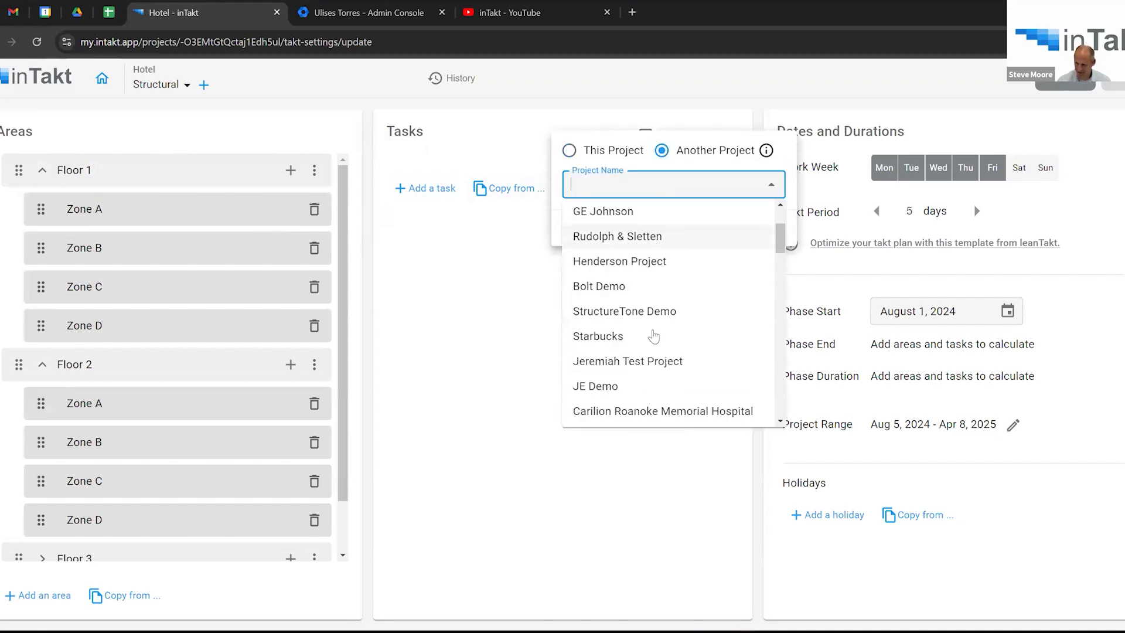
pyautogui.scroll(-5, 655, 338)
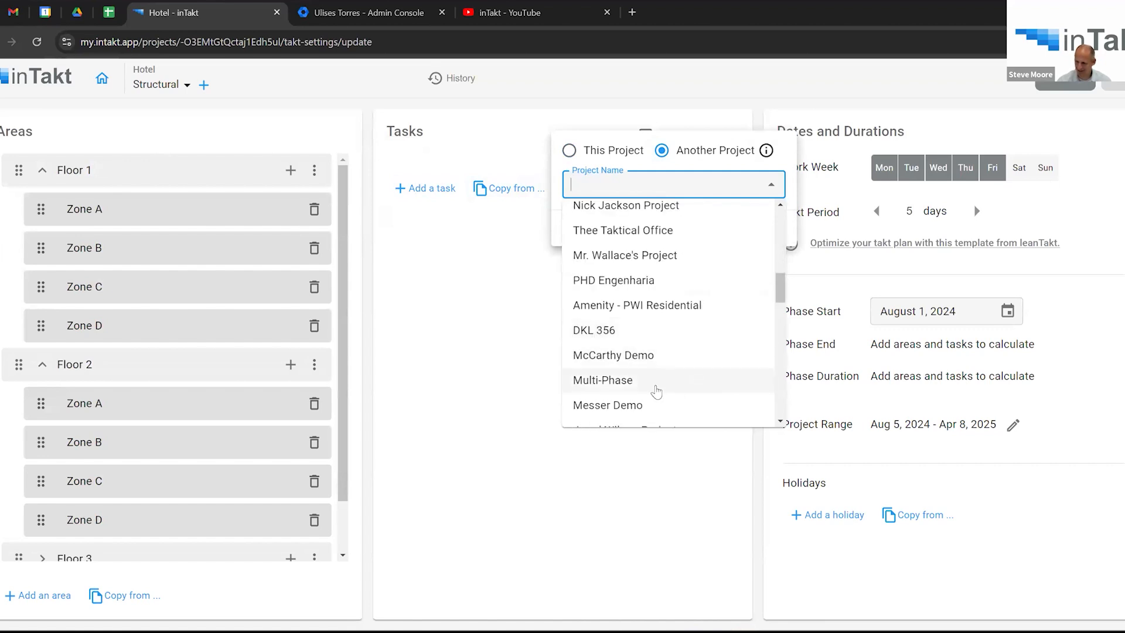
pyautogui.click(656, 391)
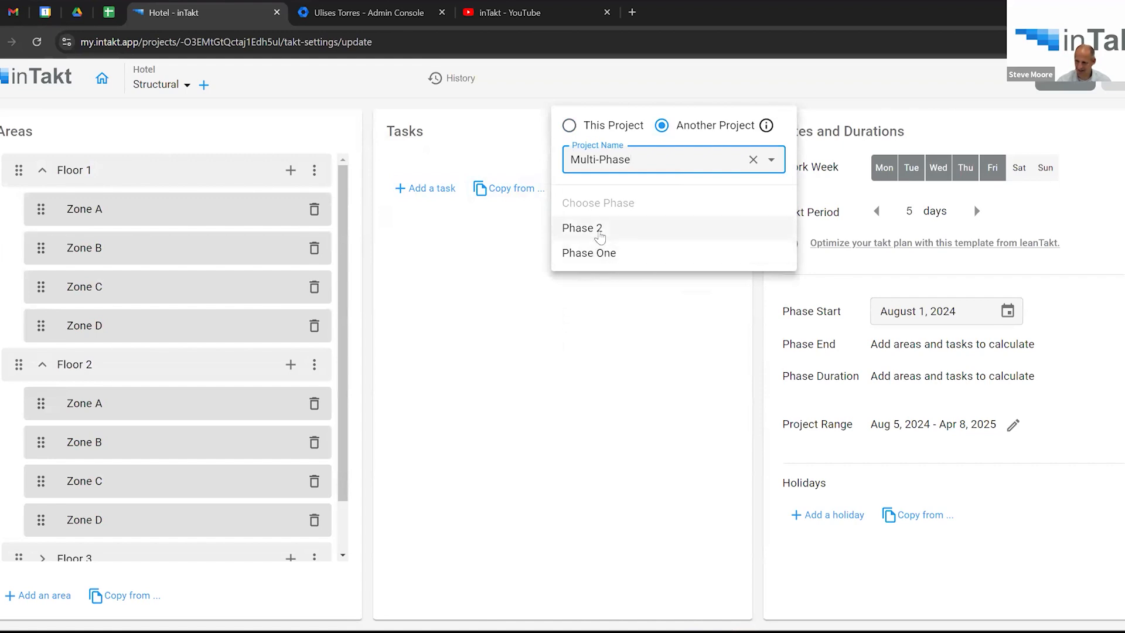
pyautogui.click(599, 230)
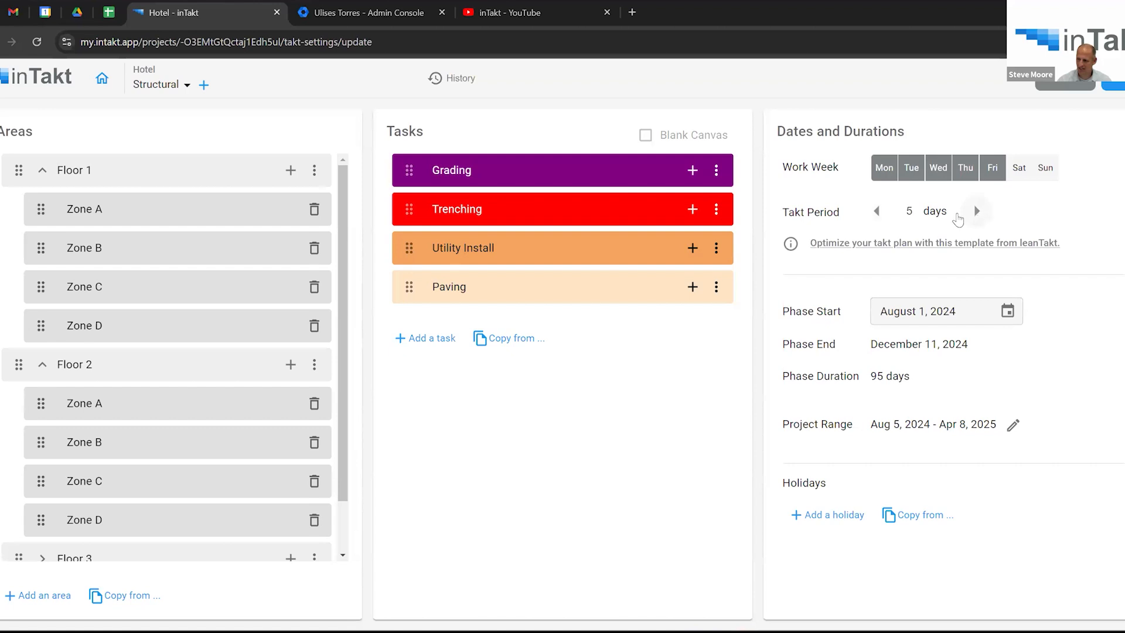
# Step: Set the Structural phase's takt period to 4 days and apply the settings to the schedule
pyautogui.click(877, 211)
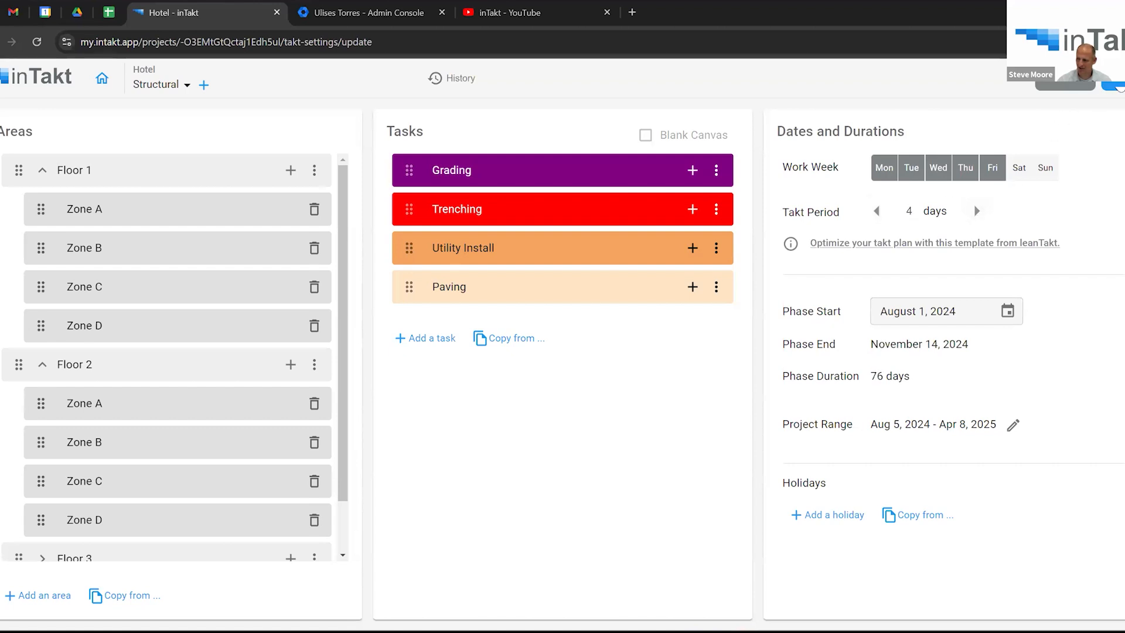
pyautogui.click(1118, 85)
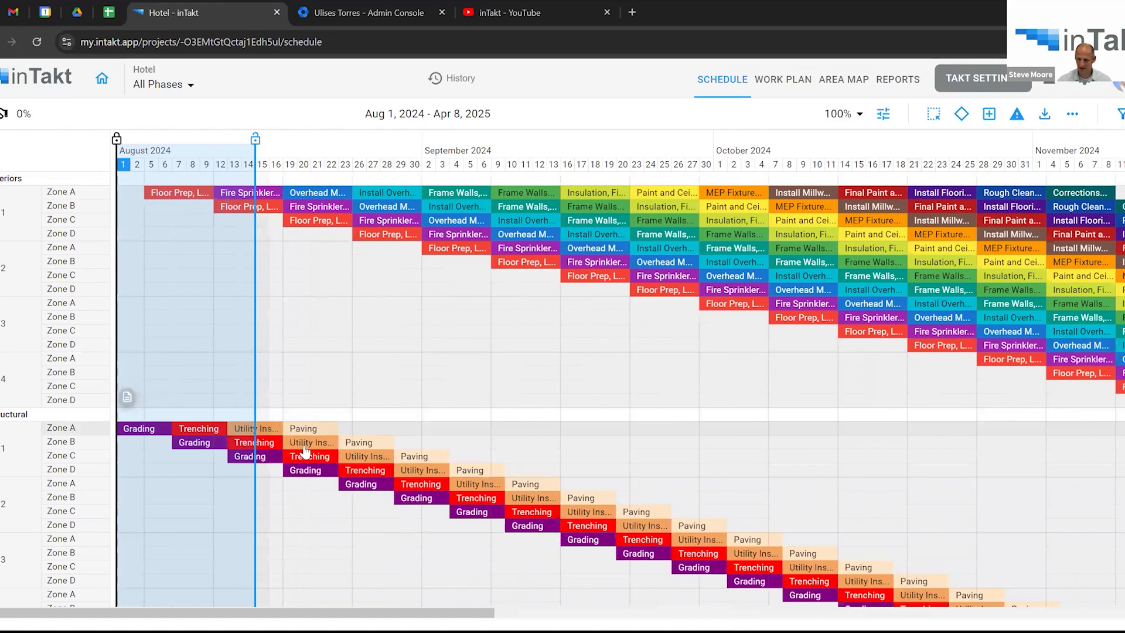
pyautogui.scroll(-1, 328, 446)
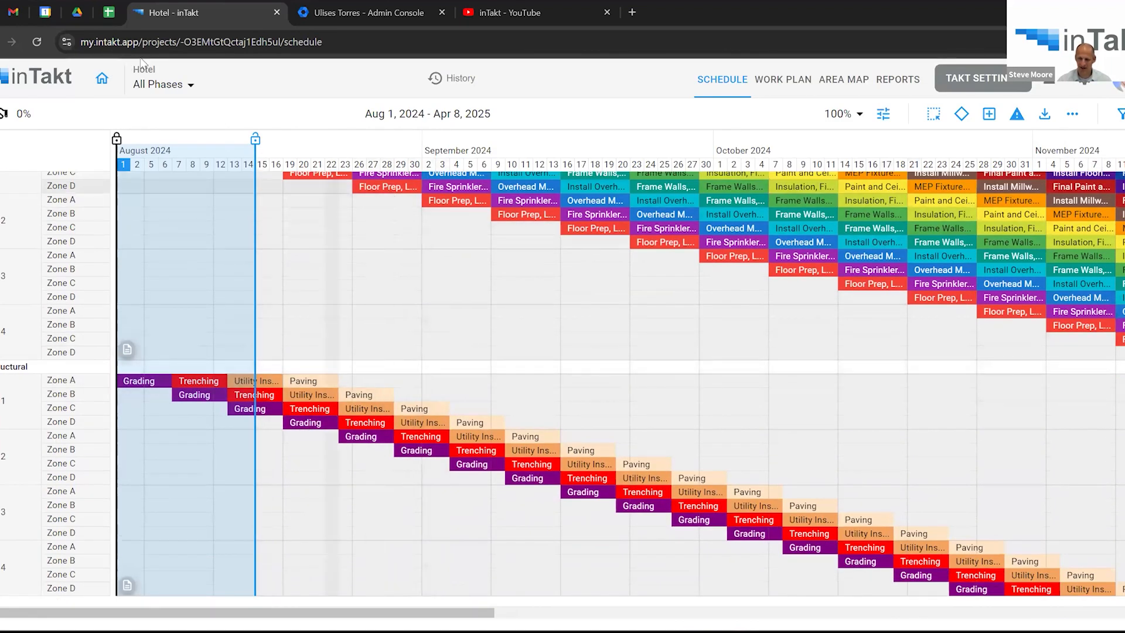
# Step: Reorder the phases so Structural comes before Interiors, and show all phases in the schedule
pyautogui.click(191, 85)
pyautogui.moveTo(155, 136); pyautogui.dragTo(156, 106)
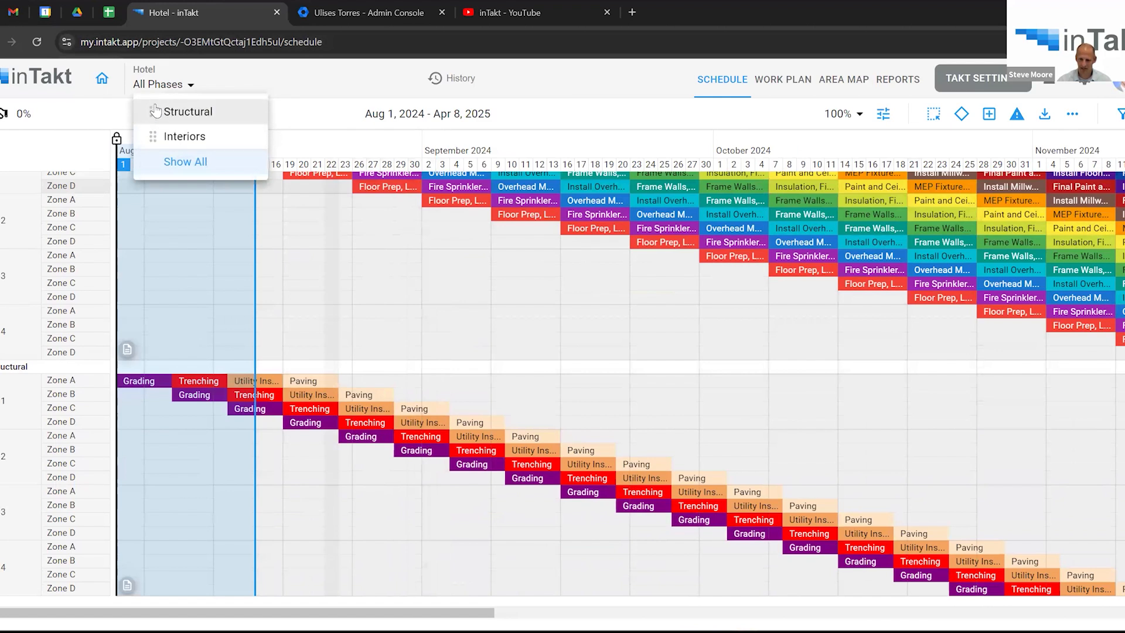
pyautogui.click(205, 164)
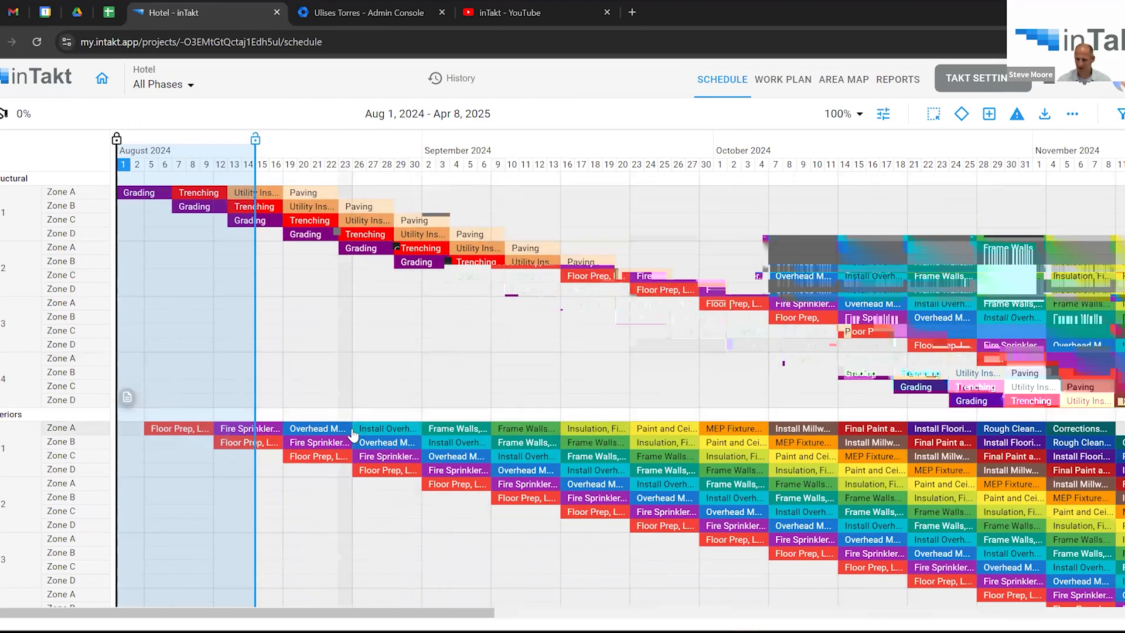
pyautogui.moveTo(242, 610); pyautogui.dragTo(346, 604)
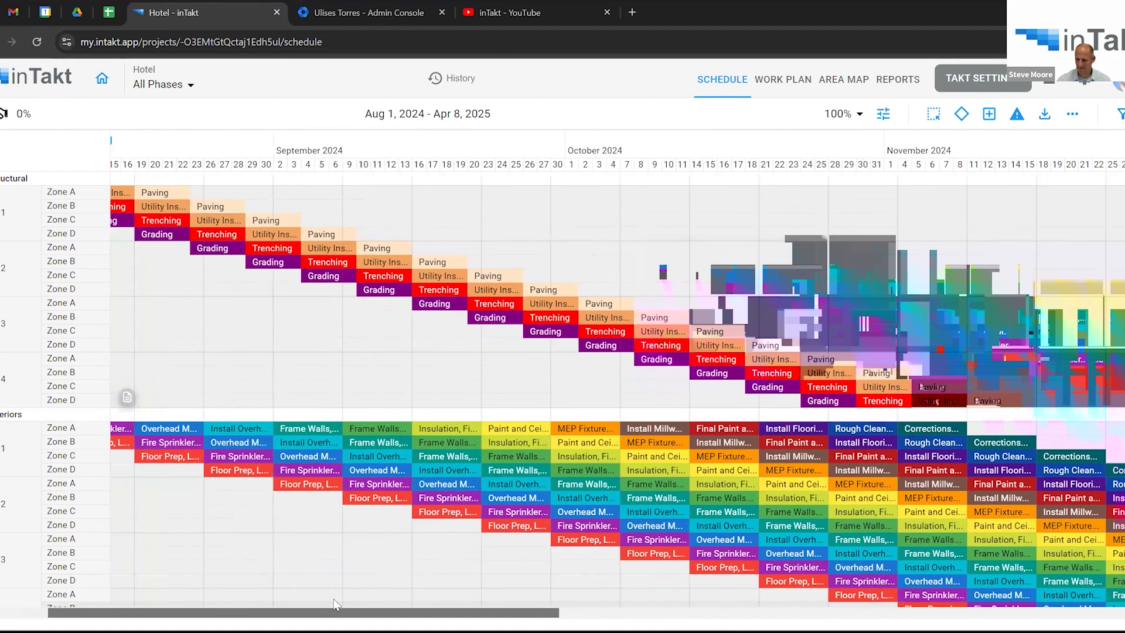
pyautogui.click(503, 278)
pyautogui.scroll(-5, 1019, 405)
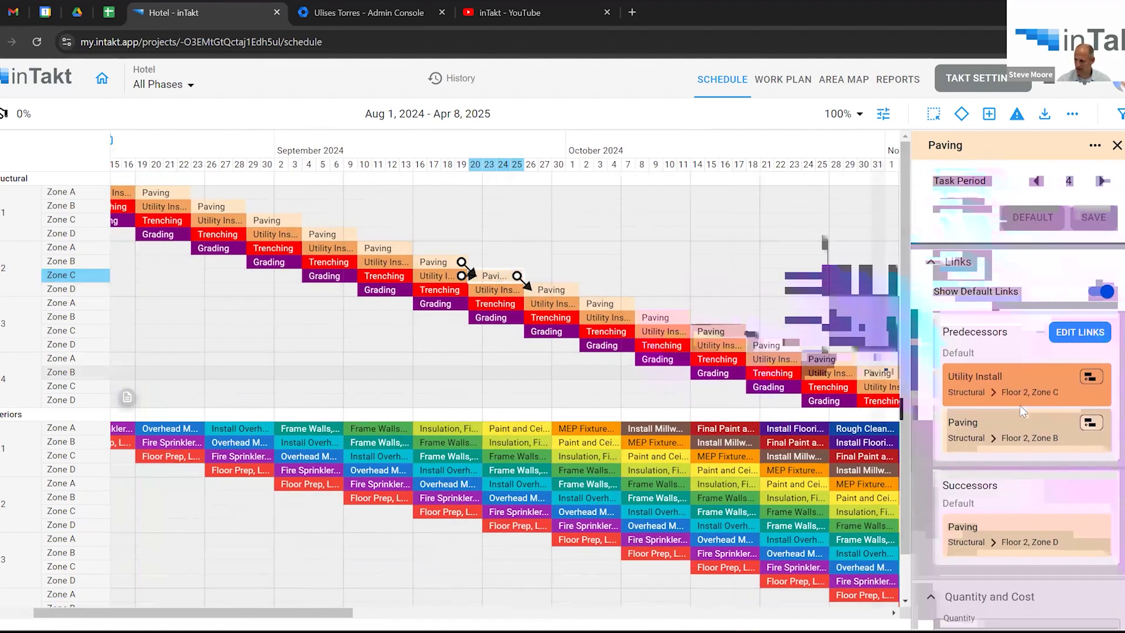
pyautogui.click(1077, 271)
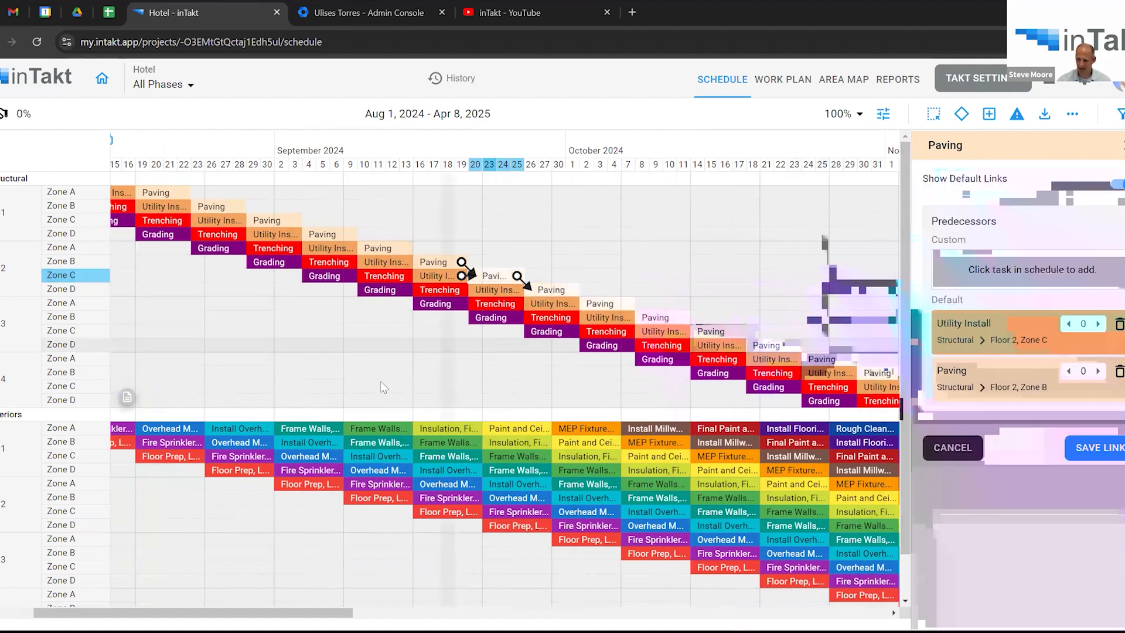
pyautogui.click(945, 449)
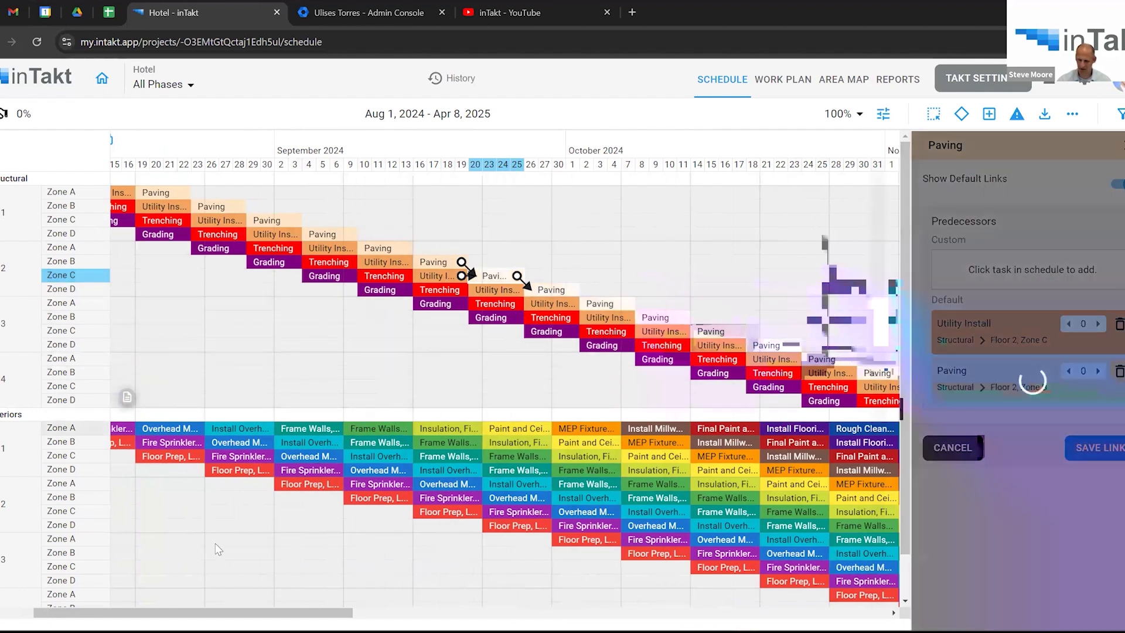
pyautogui.moveTo(212, 613); pyautogui.dragTo(160, 612)
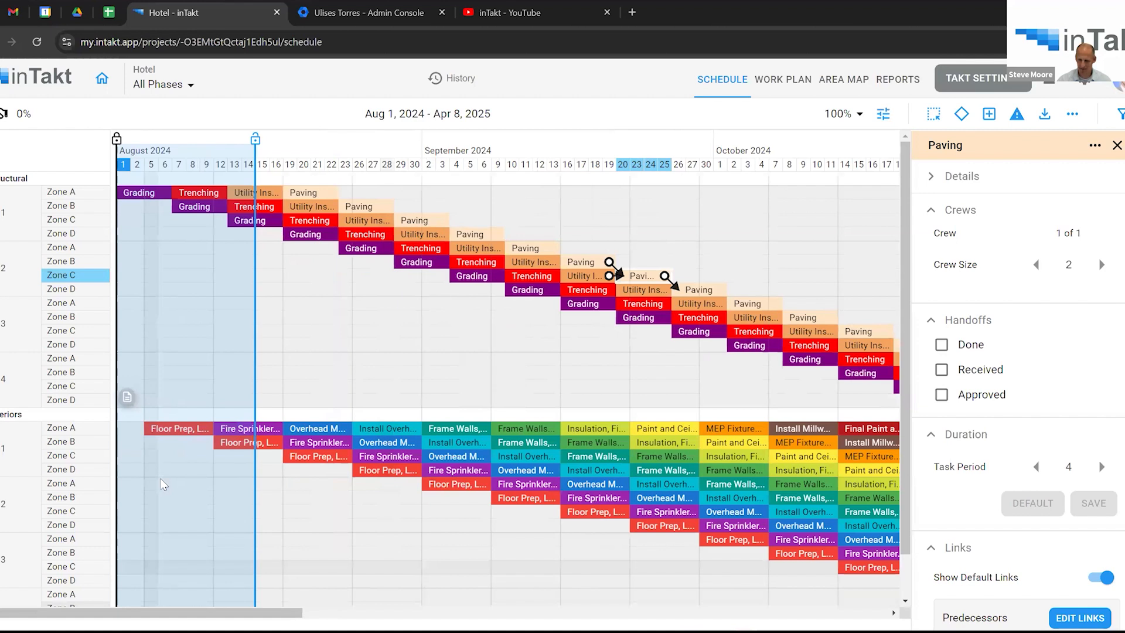
# Step: Add Structural's Paving task in Floor 2, Zone B as predecessor of Interiors' Floor Prep, Layout, and Priority Walls task in Floor 1, Zone A
pyautogui.click(172, 431)
pyautogui.scroll(-4, 1069, 428)
pyautogui.scroll(-1, 1069, 428)
pyautogui.click(1082, 341)
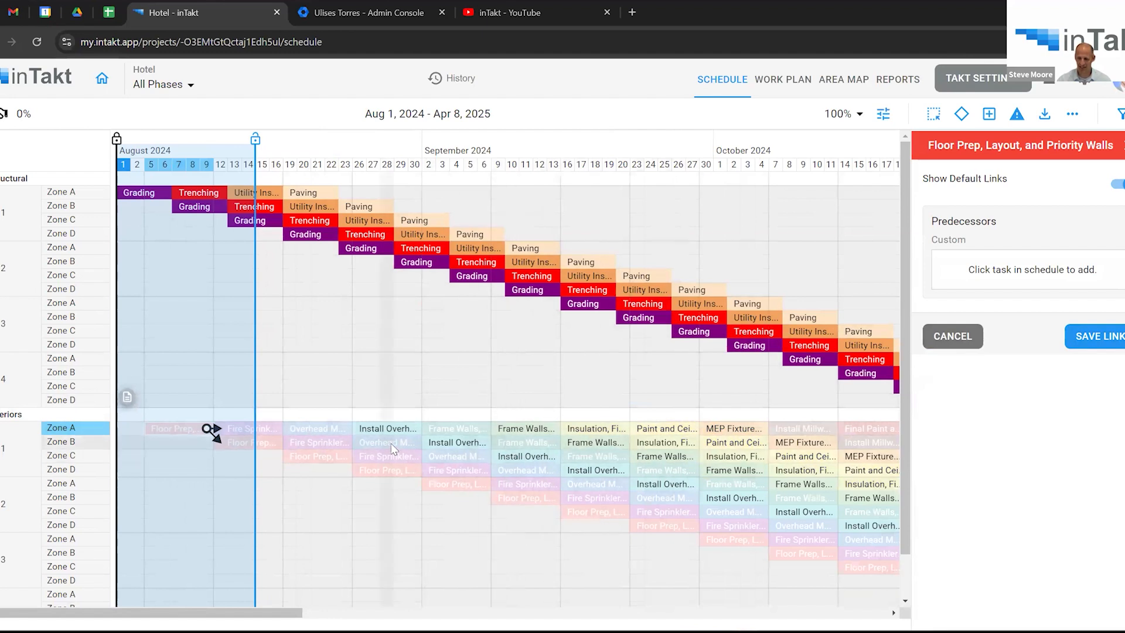
pyautogui.click(589, 267)
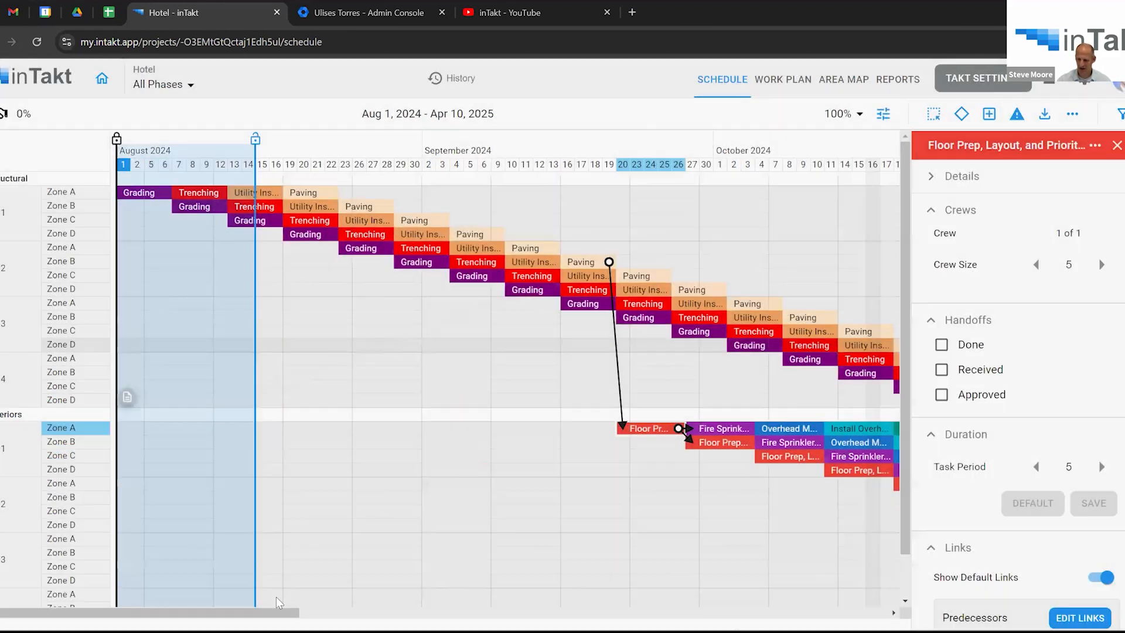
pyautogui.hscroll(10, 375, 412)
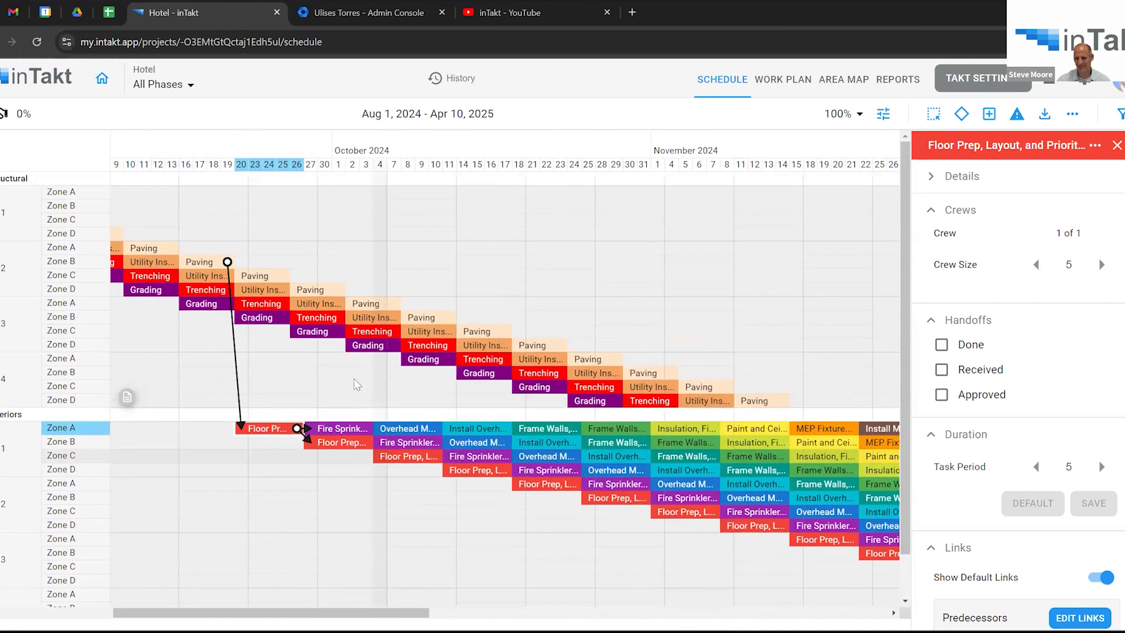
pyautogui.moveTo(351, 612); pyautogui.dragTo(242, 612)
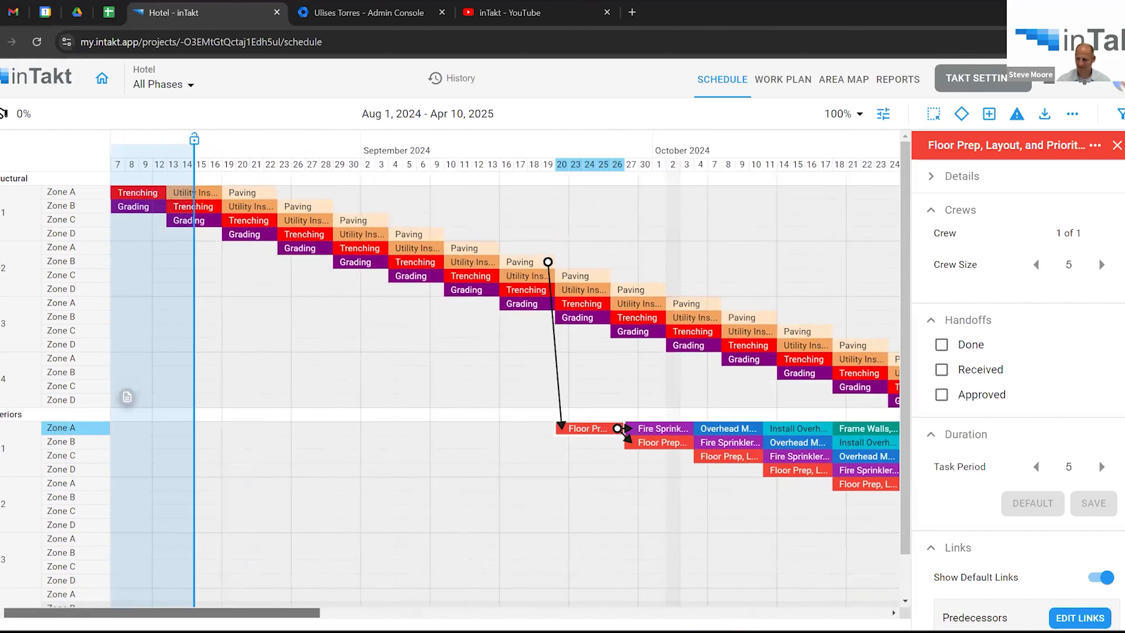
pyautogui.click(1117, 147)
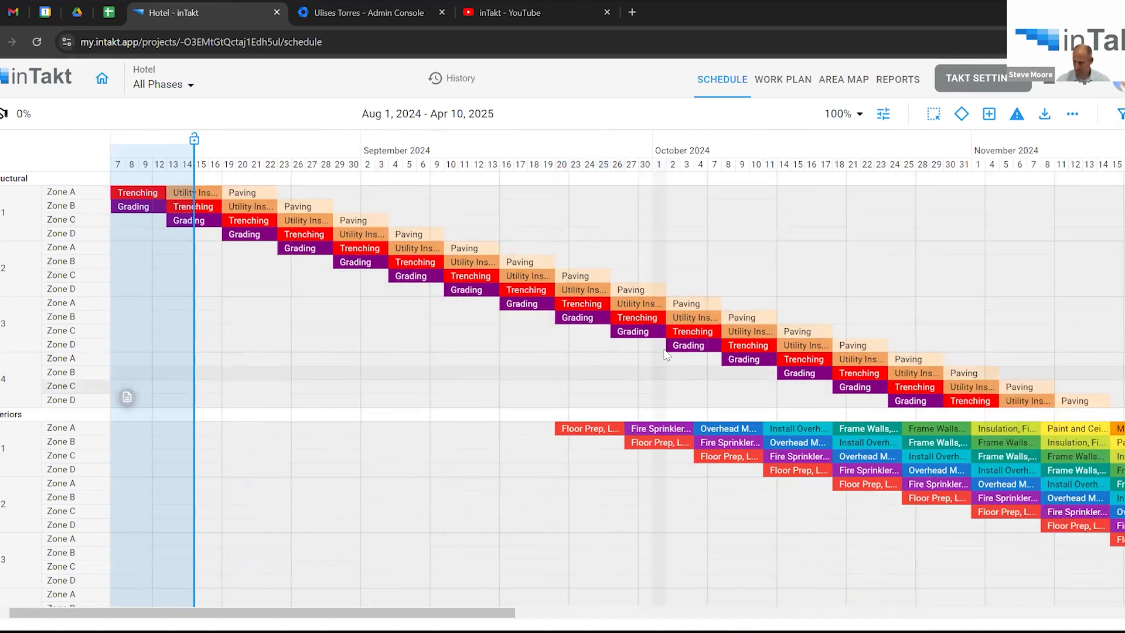
# Step: Link Structural's Grading task in Floor 3, Zone C in sequence with the Interiors Floor Prep task in Floor 1, Zone A
pyautogui.click(641, 334)
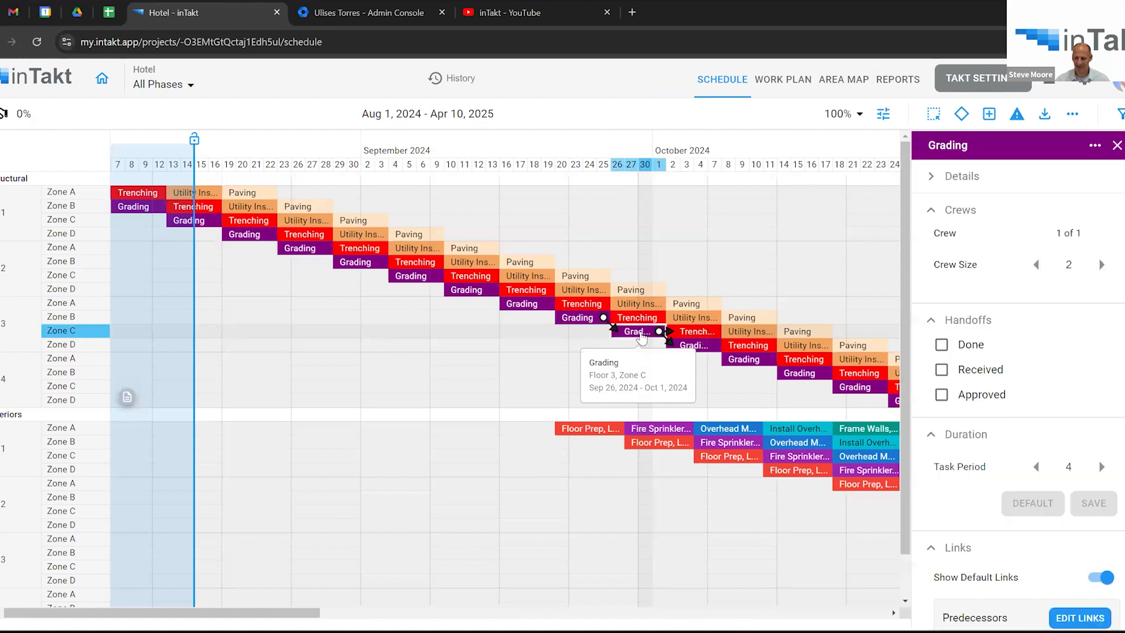
pyautogui.keyDown('ctrl'); pyautogui.click(622, 429); pyautogui.keyUp('ctrl')
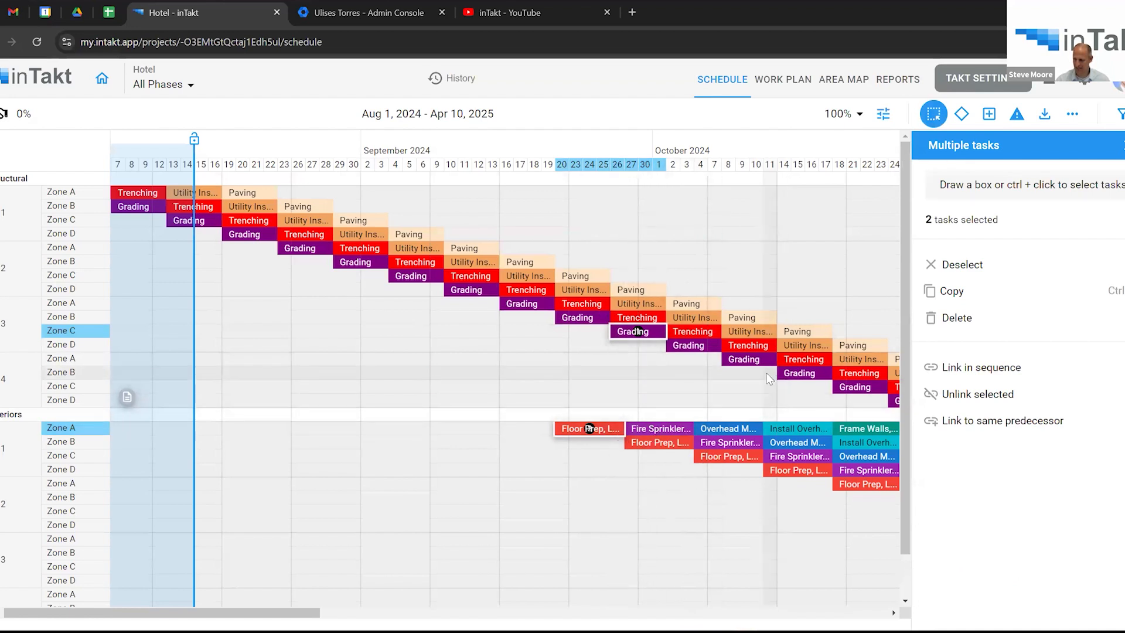
pyautogui.click(978, 369)
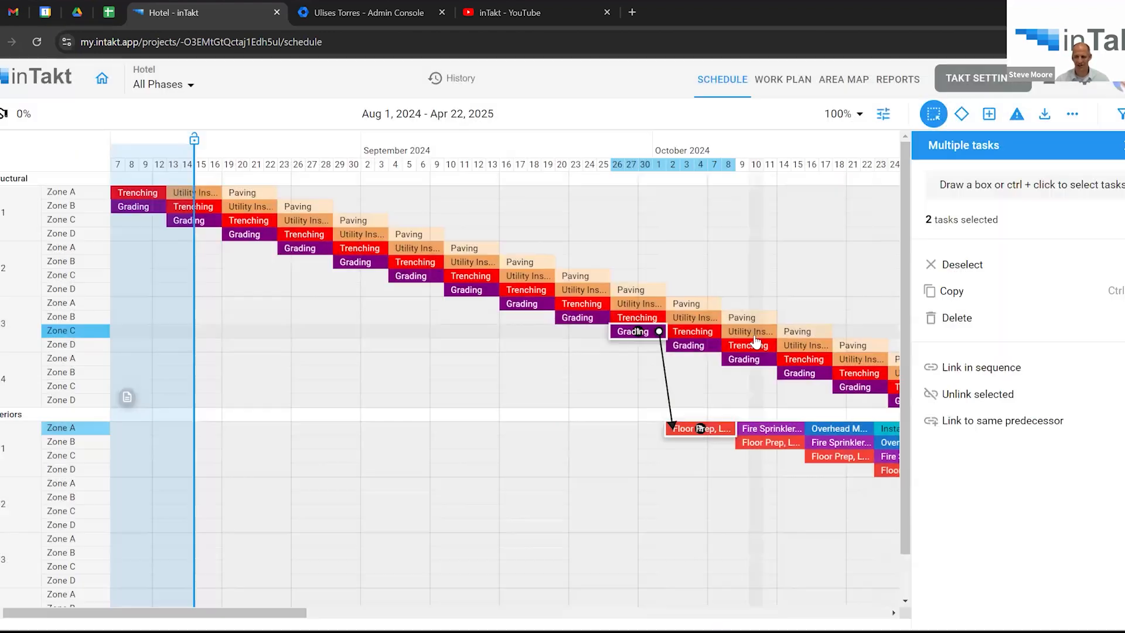
pyautogui.moveTo(282, 613); pyautogui.dragTo(404, 612)
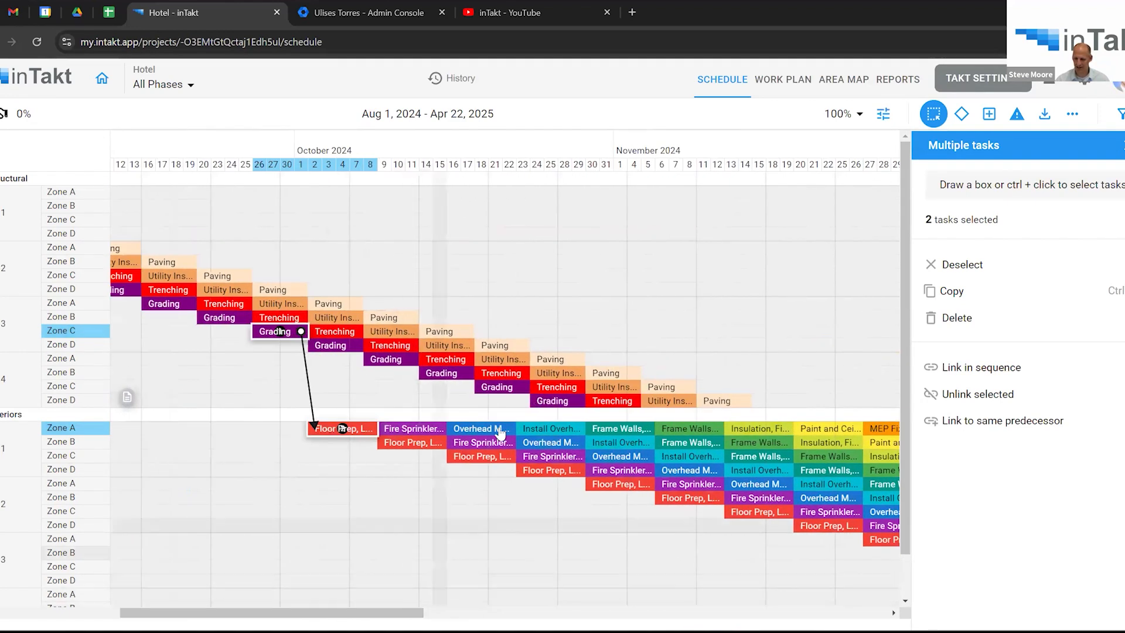